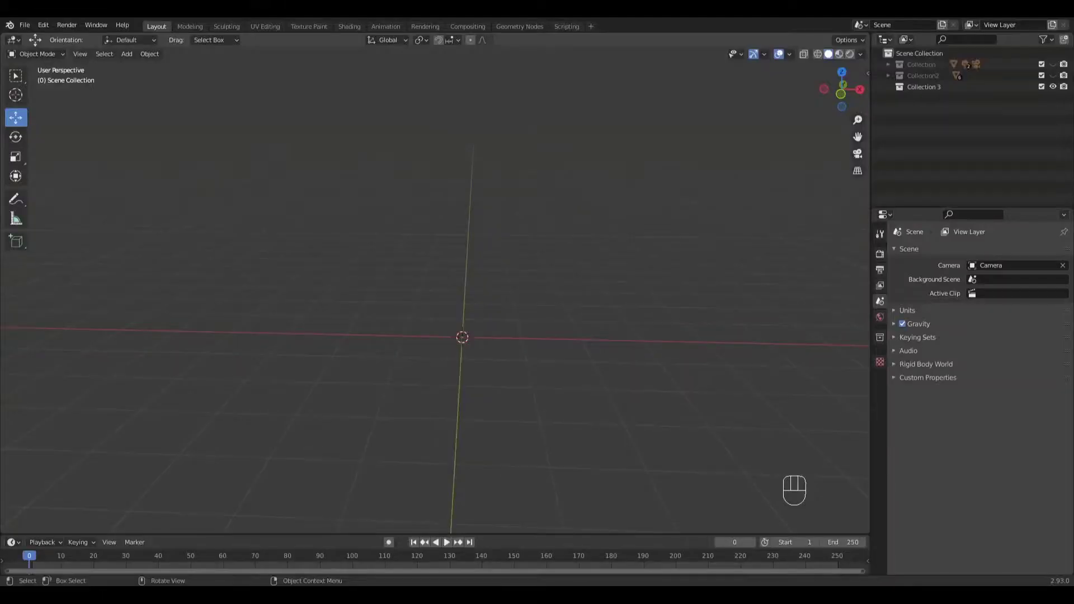
- Add a 32-vertex circle mesh and extrude its ring upward along Z into a short wall
key(shift+a)
mouse_move(501, 316)
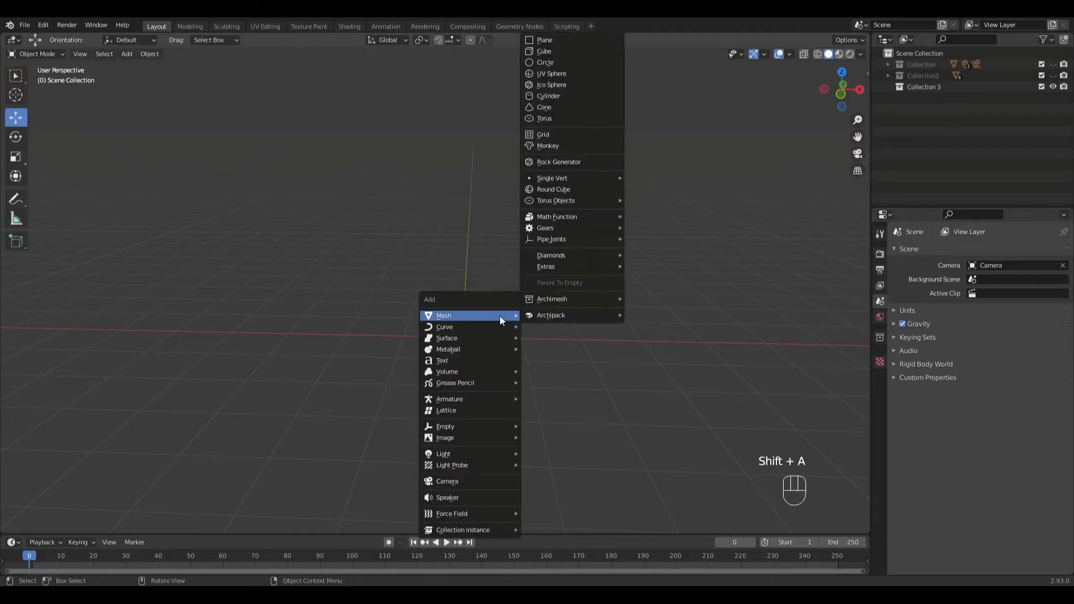
click(565, 64)
middle_drag(565, 136, 544, 233)
key(Tab)
middle_drag(537, 311, 531, 313)
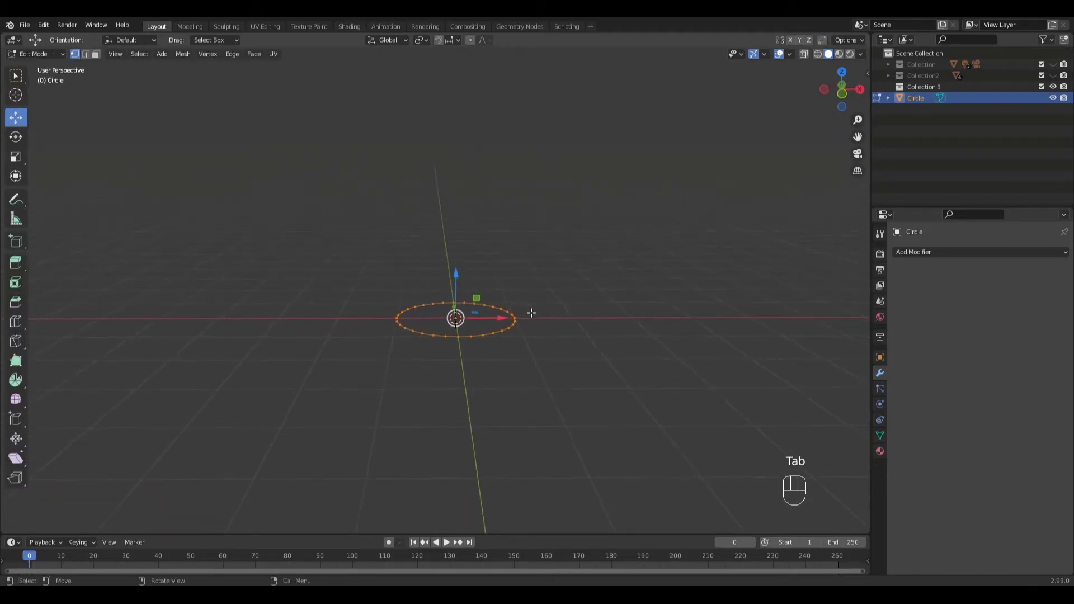
key(e)
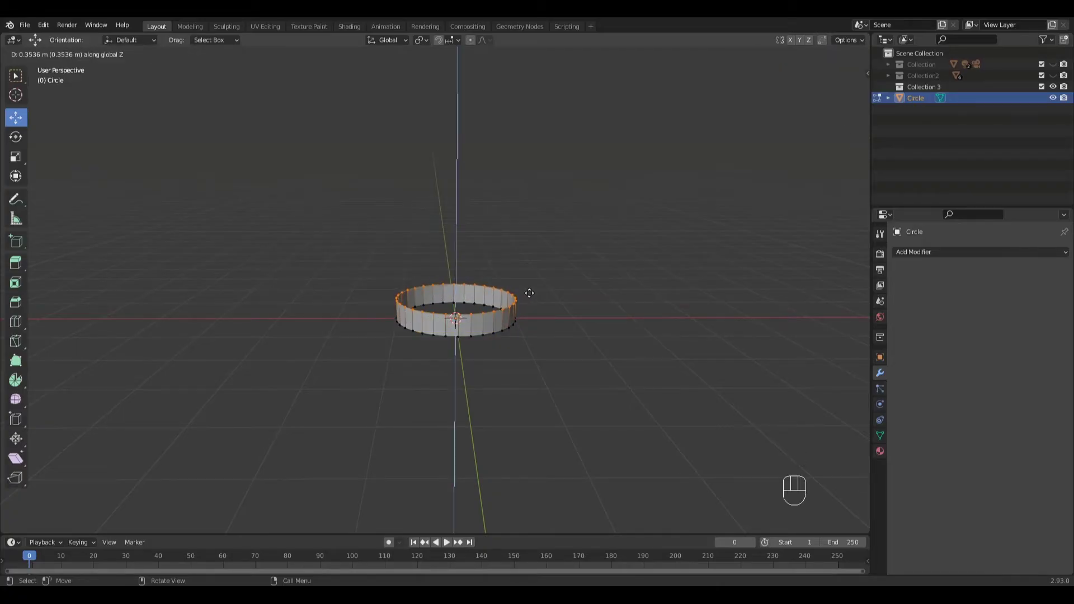
- Checker-deselect the ring and scale alternate vertices outward to form flutes
click(528, 294)
key(q)
click(530, 302)
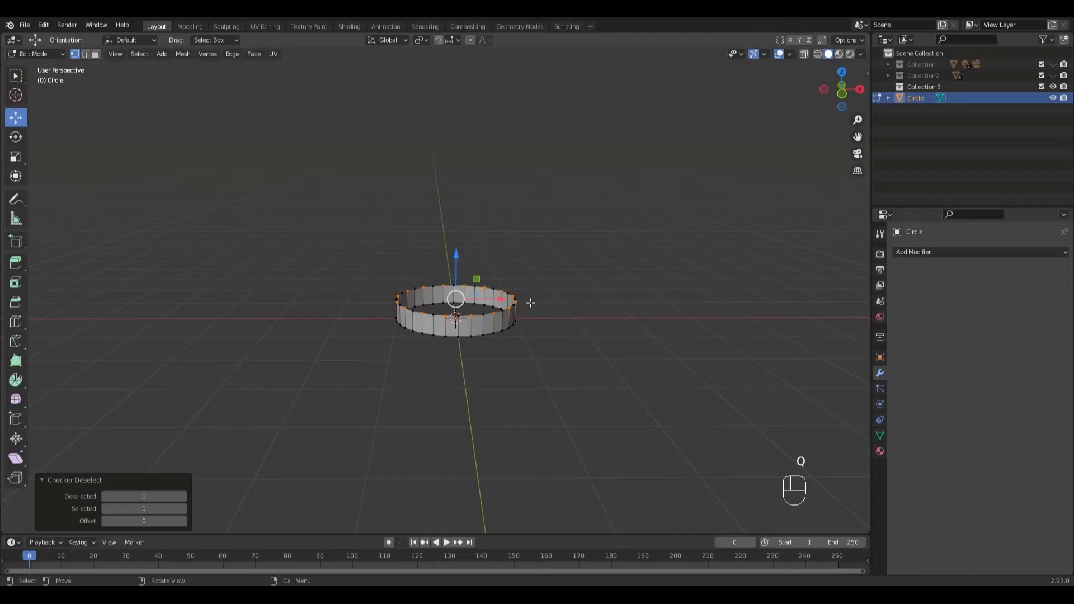
key(s)
drag(517, 312, 526, 330)
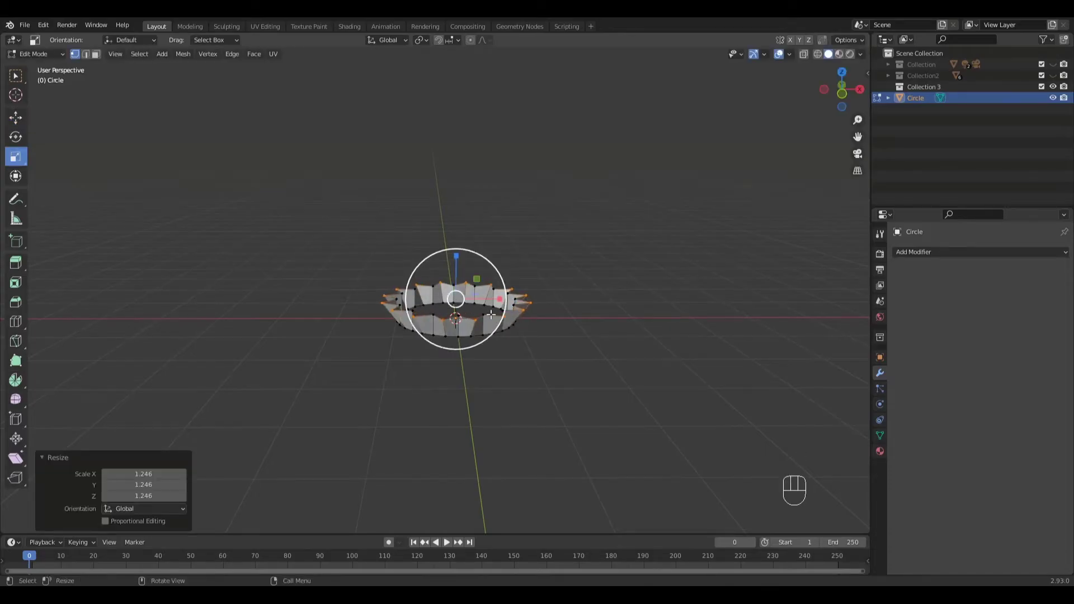
- Extrude the fluted ring up into a taller liner wall, then lower the top ring slightly
key(e)
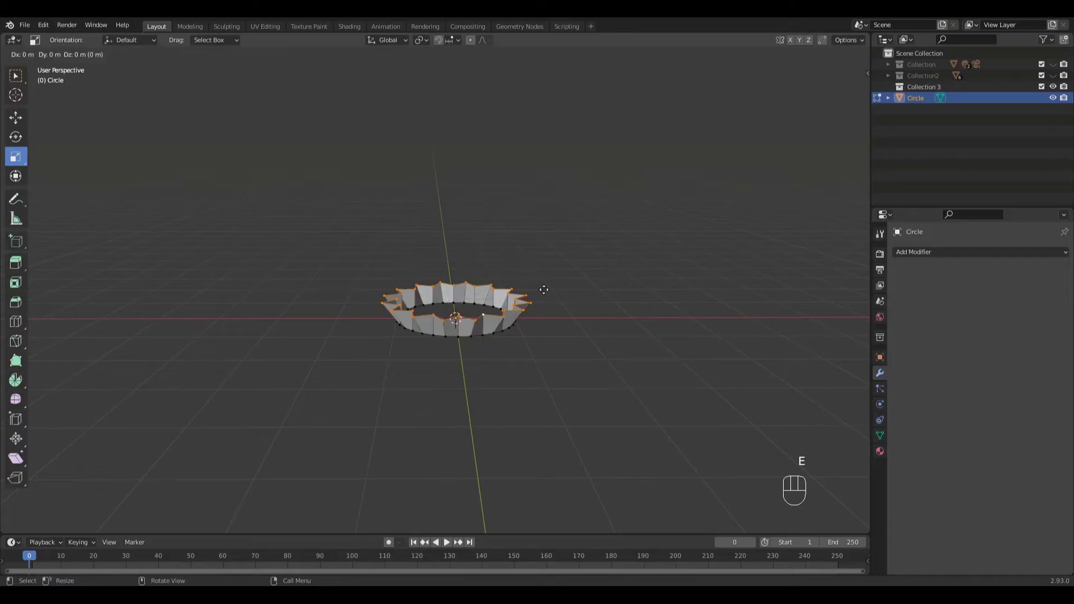
click(540, 204)
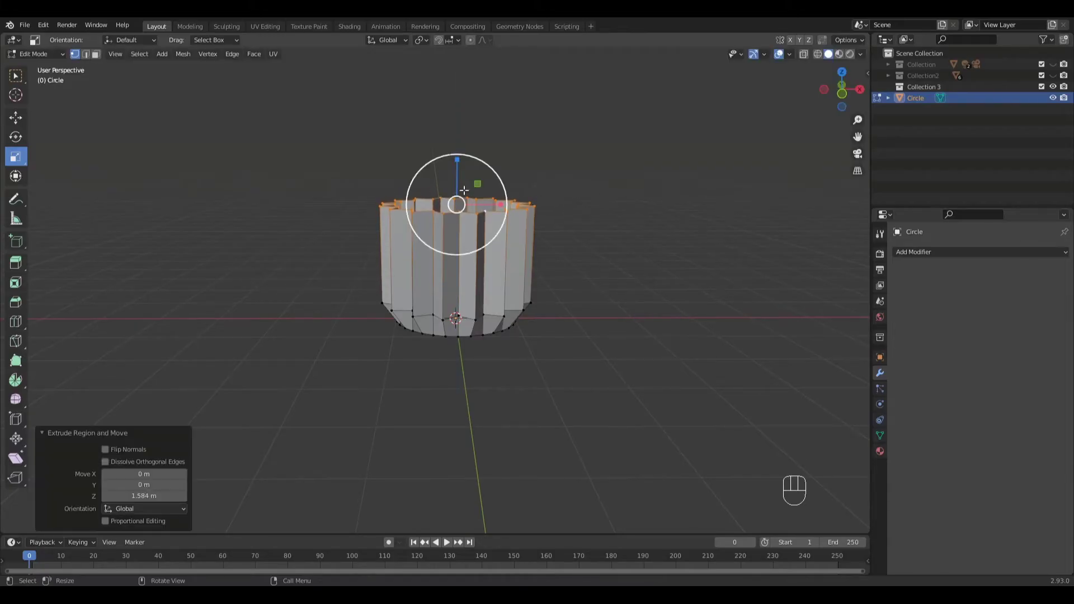
key(KP_1)
key(g)
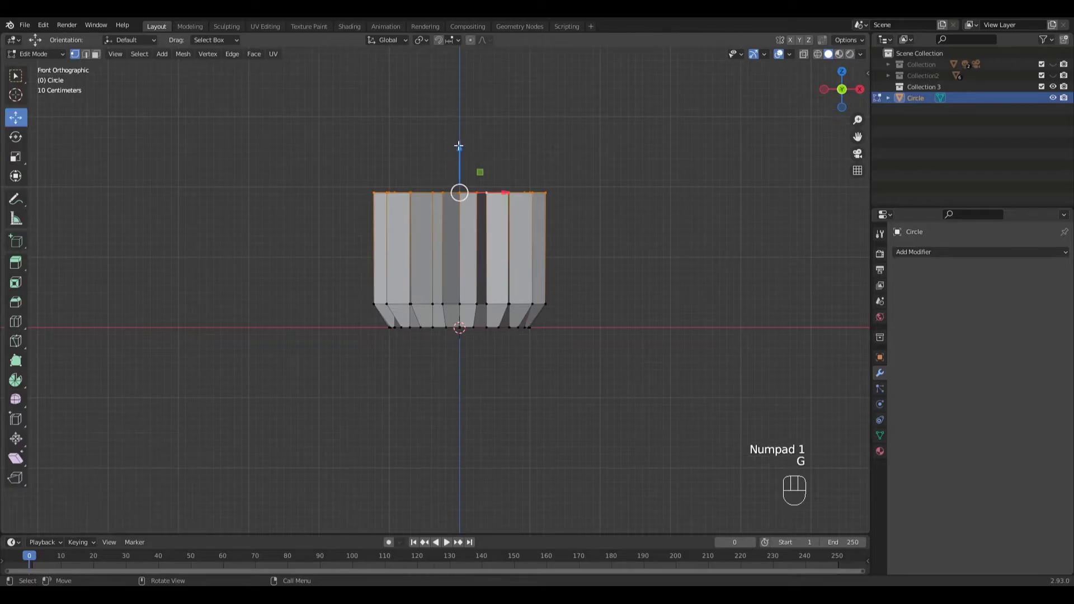
click(489, 161)
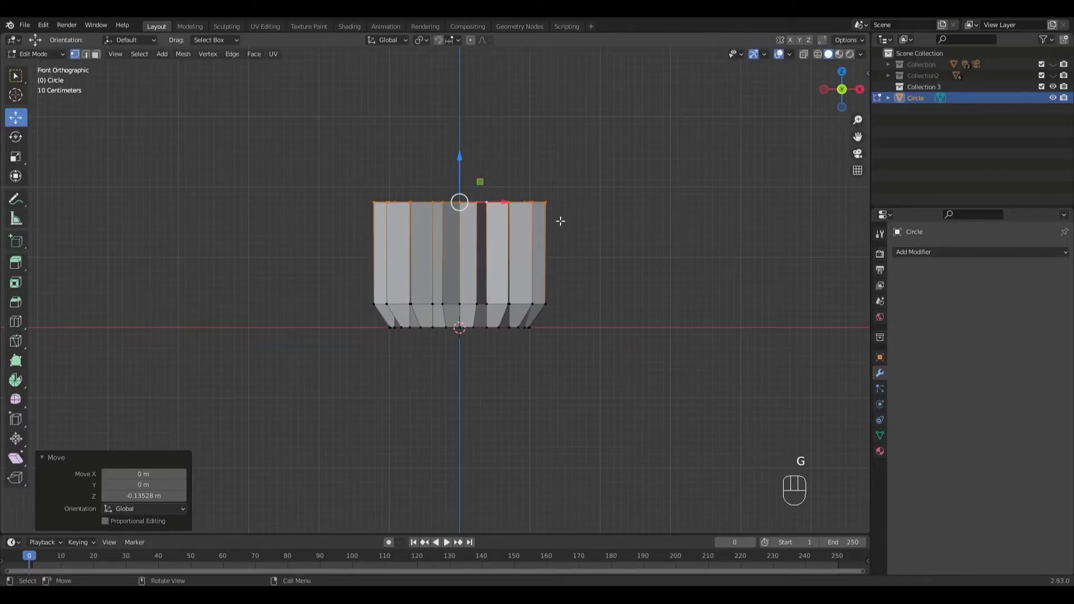
- Scale the top ring by 1.577 so the wall flares, then select the bottom loop
key(s)
drag(502, 228, 539, 242)
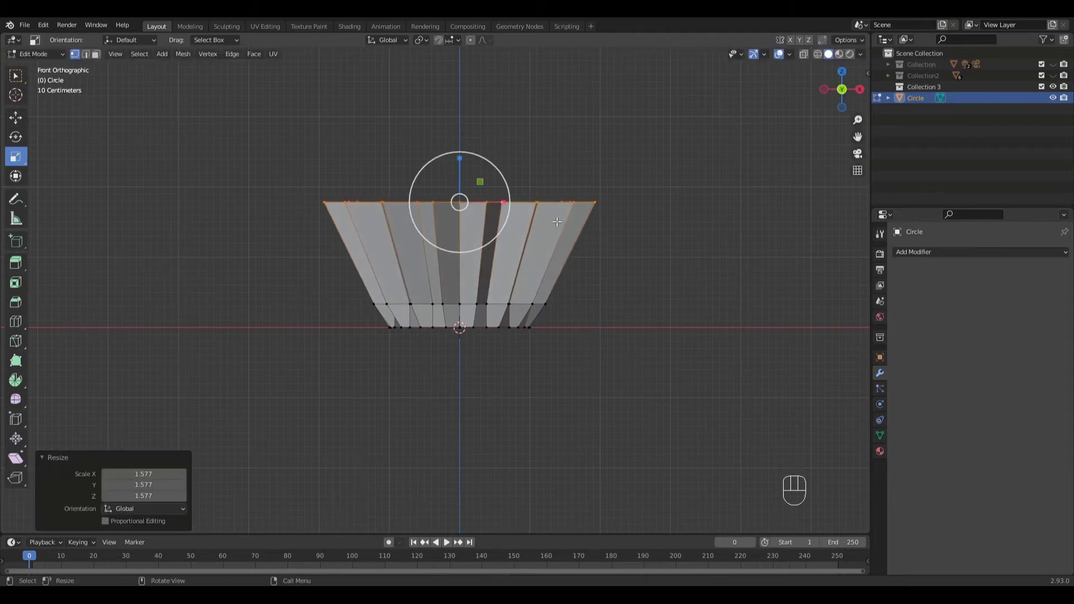
middle_drag(538, 191, 492, 286)
alt+click(479, 306)
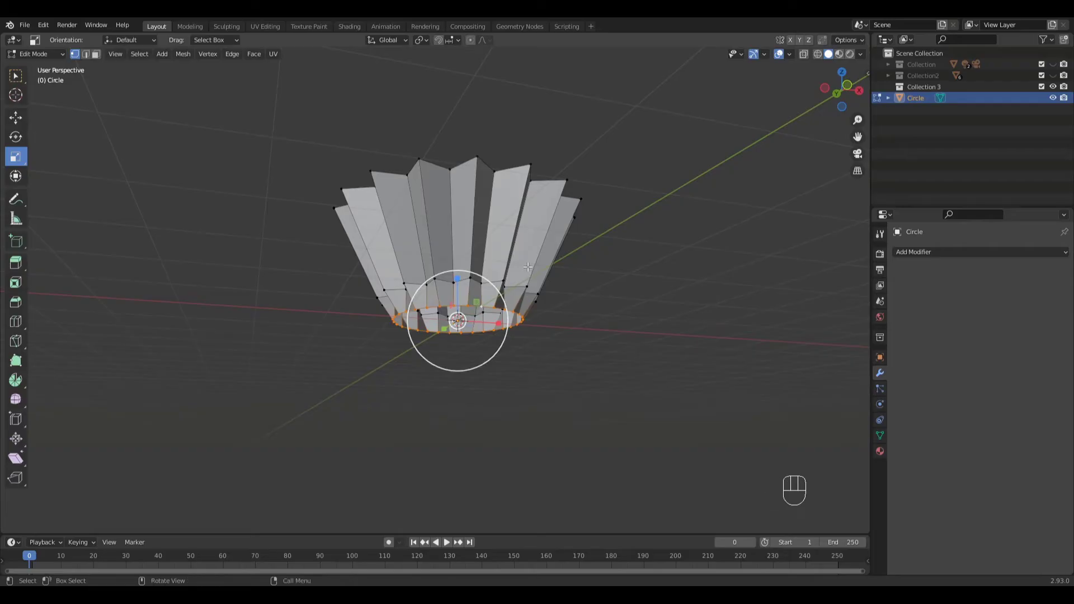
- Fill the bottom ring, add a level-2 subdivision, and shade the liner smooth
key(f)
key(Tab)
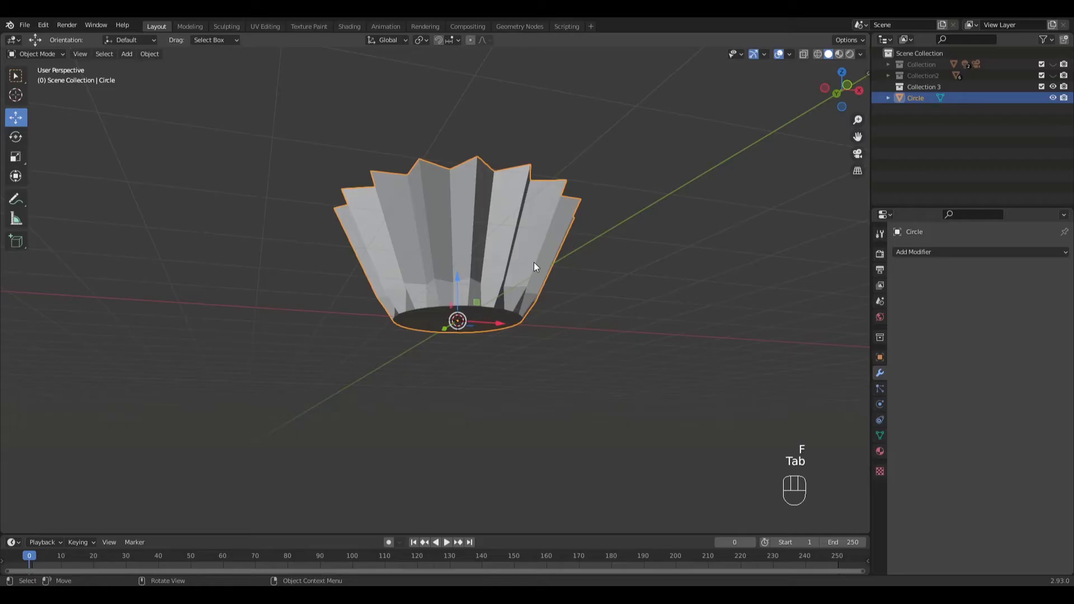
key(ctrl+2)
right_click(509, 240)
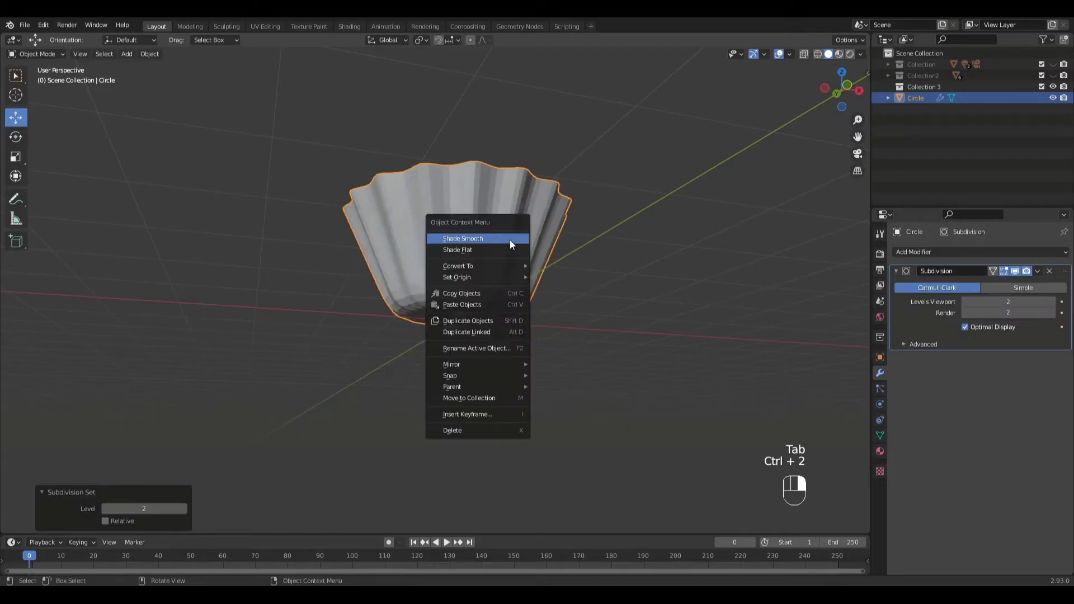
click(507, 241)
- Inset the liner's bottom face
key(Tab)
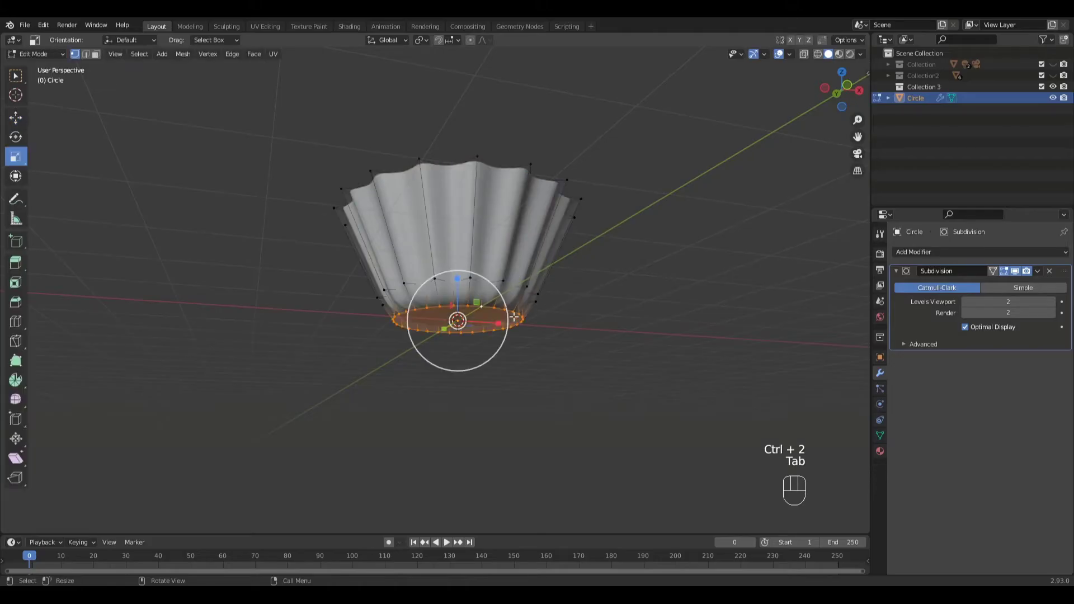
middle_drag(516, 317, 515, 247)
key(i)
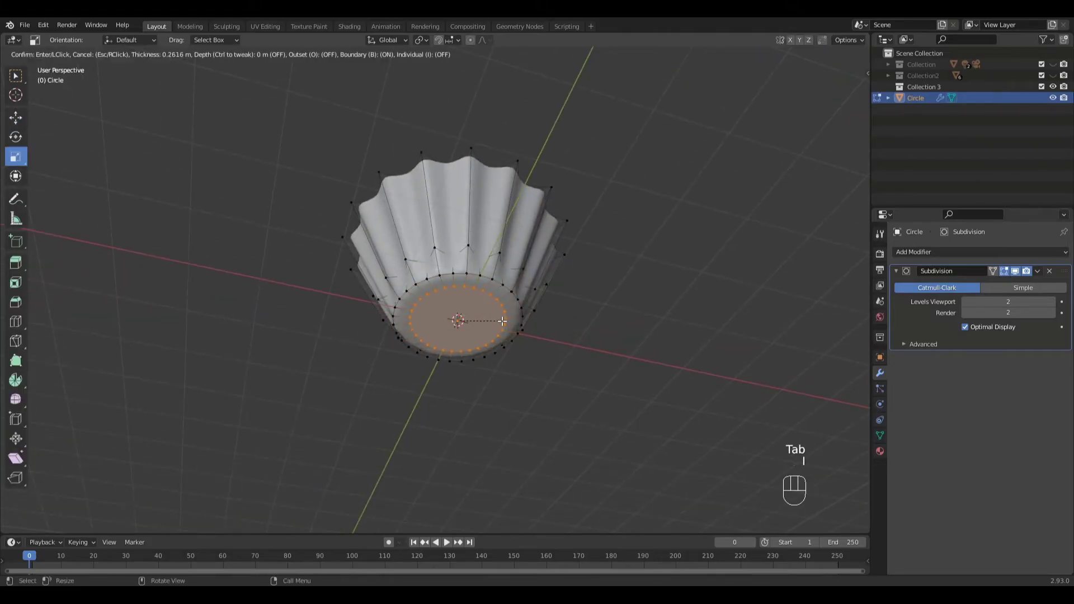
click(501, 322)
middle_drag(501, 322, 532, 289)
- Add two loop cuts around the liner wall, one near the base and one higher up
key(ctrl+r)
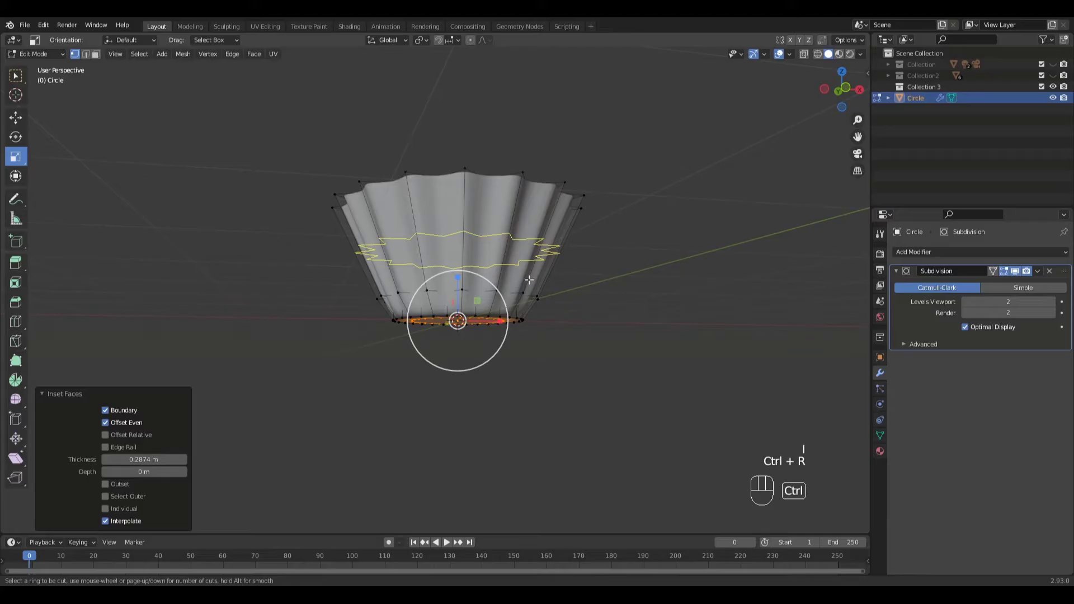
click(536, 287)
click(533, 330)
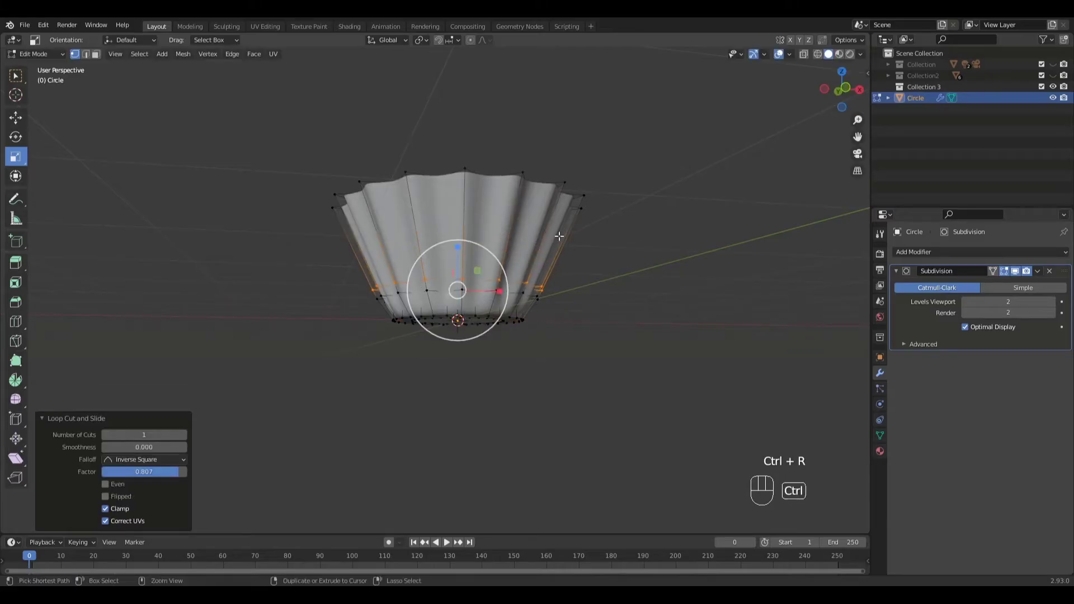
key(ctrl+r)
click(541, 245)
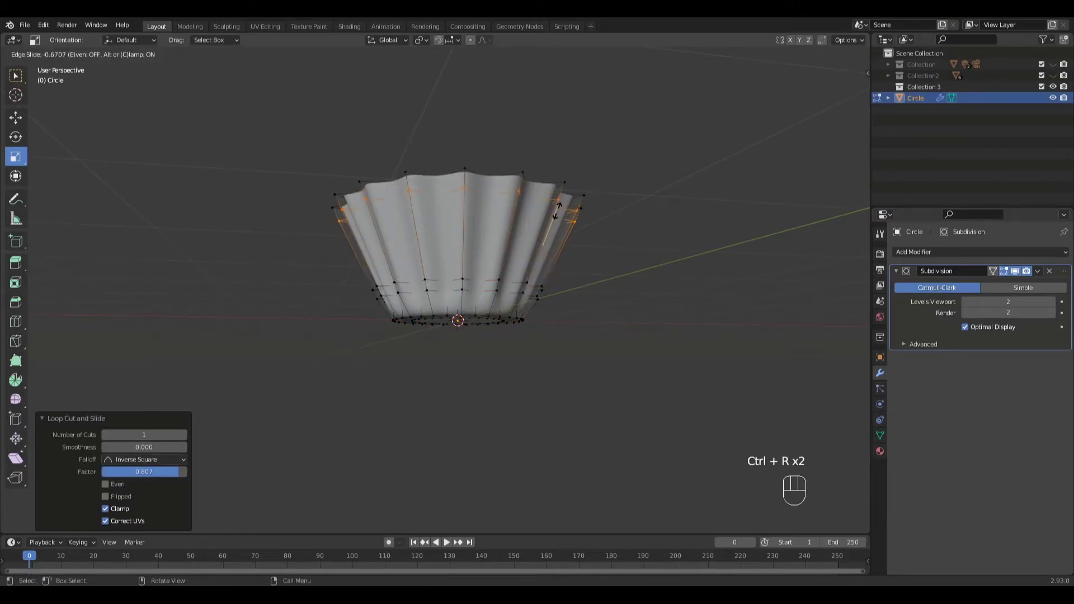
click(546, 203)
middle_drag(546, 203, 647, 256)
key(Tab)
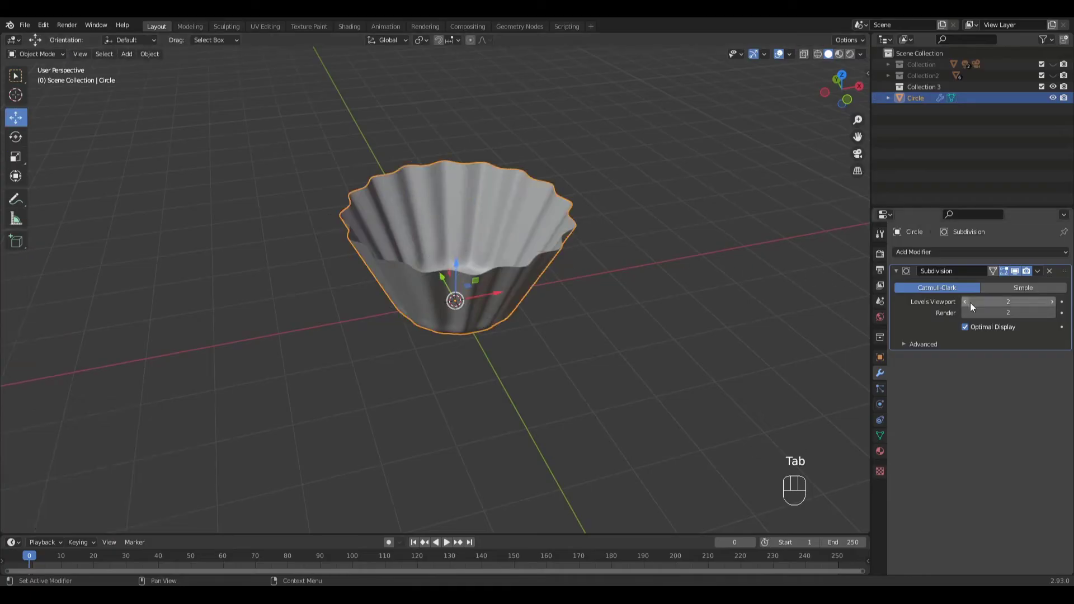
- Add a Solidify modifier with 0.066 m thickness, then select the liner's top rim loop
click(940, 255)
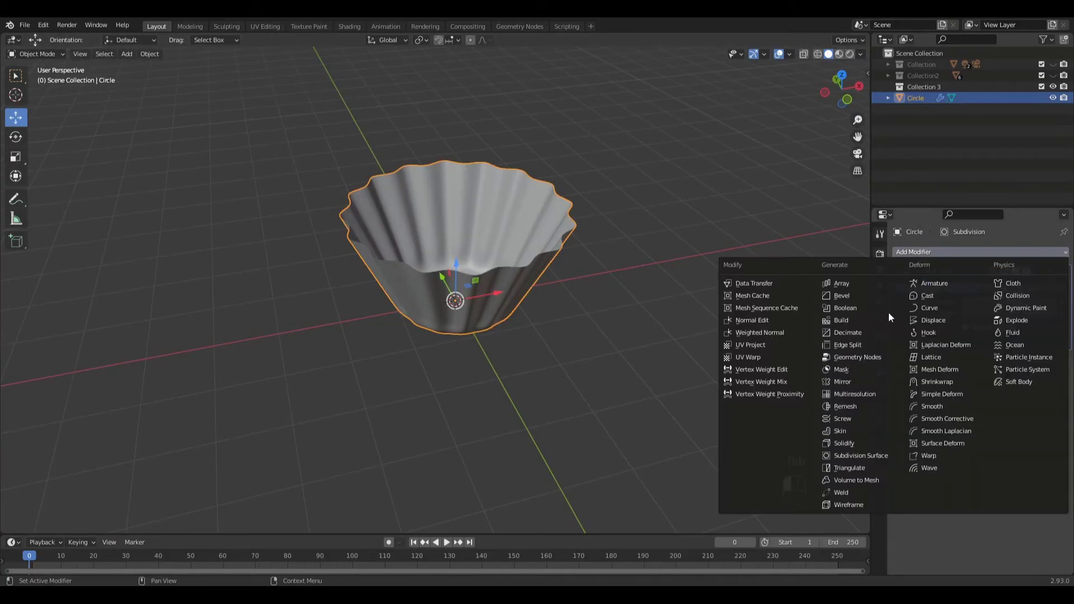
click(842, 444)
shift+drag(976, 390, 1041, 393)
middle_drag(503, 246, 574, 266)
key(Tab)
key(alt+a)
alt+click(527, 261)
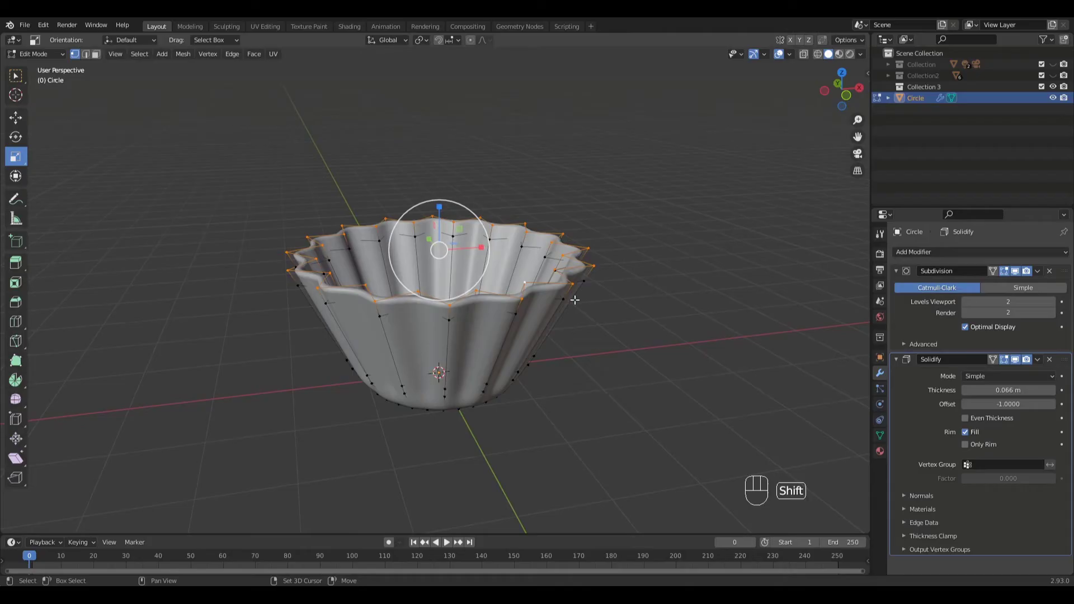
- Duplicate the top rim loop, separate it as Circle.001, and delete its Solidify modifier
key(shift+d)
right_click(593, 267)
key(p)
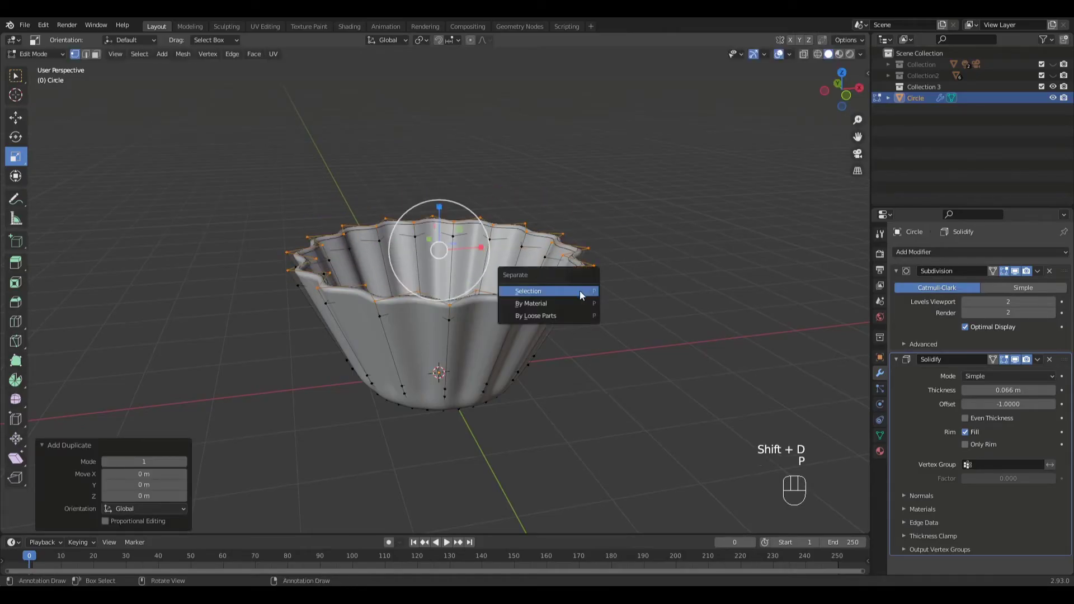
click(581, 291)
key(Tab)
click(566, 278)
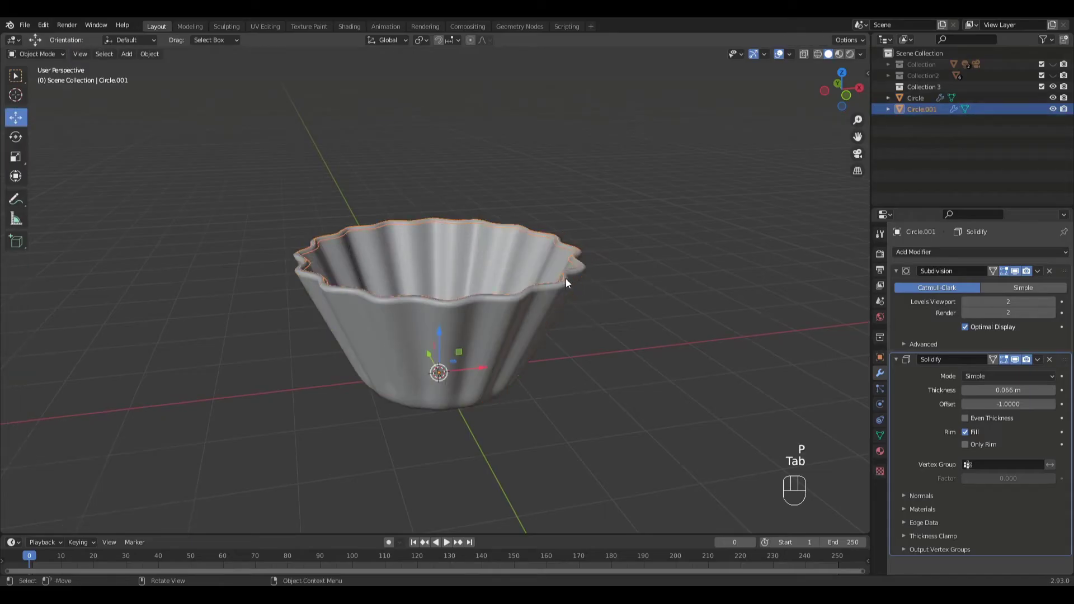
click(1048, 359)
key(Tab)
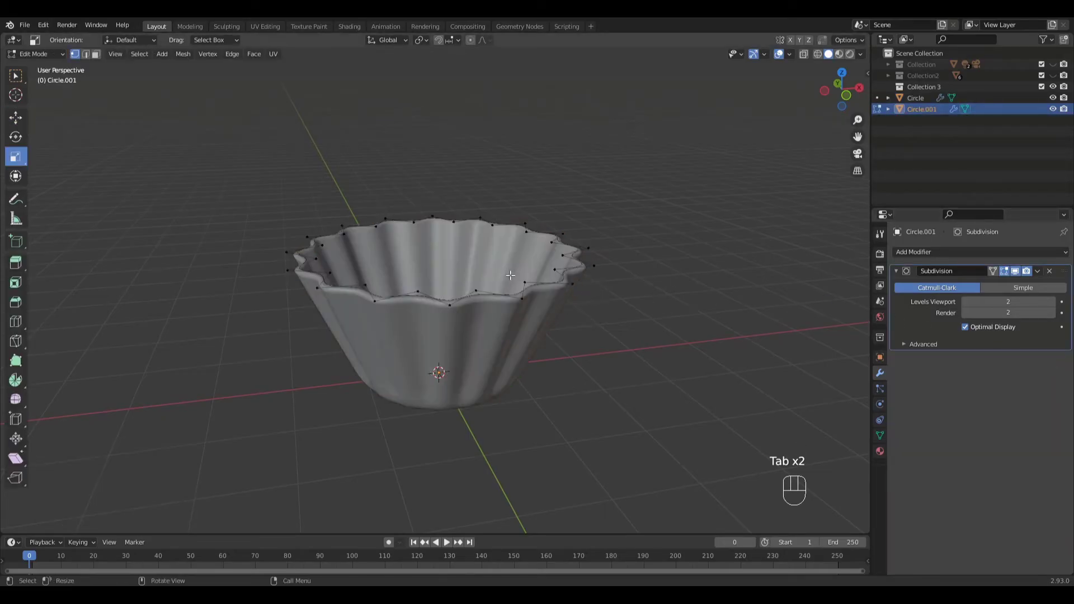
- Extrude Circle.001's rim about 0.35 m downward along Z
key(a)
key(KP_1)
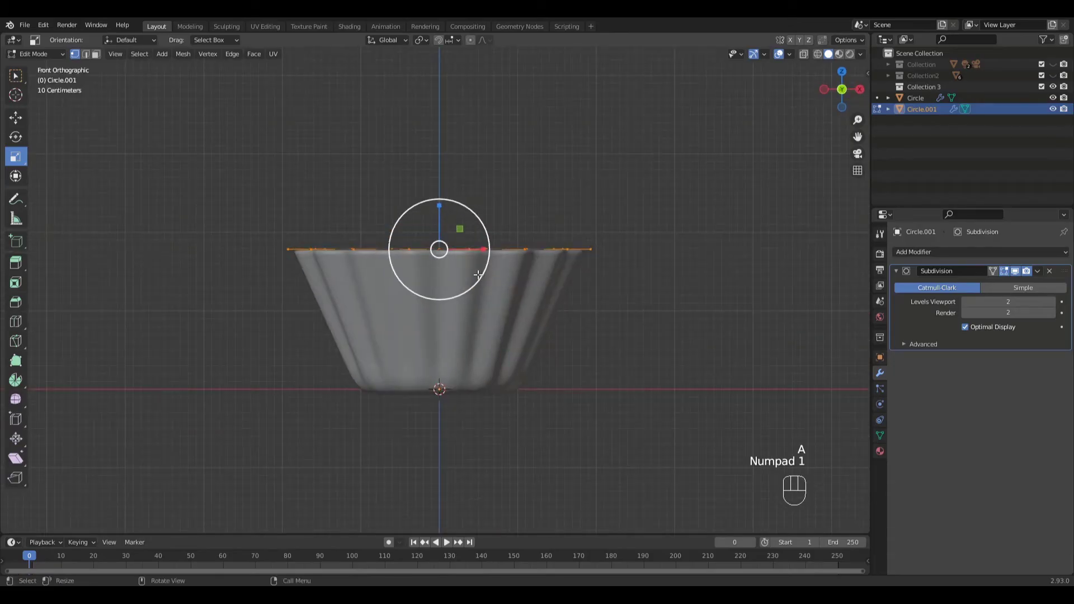
key(e)
key(z)
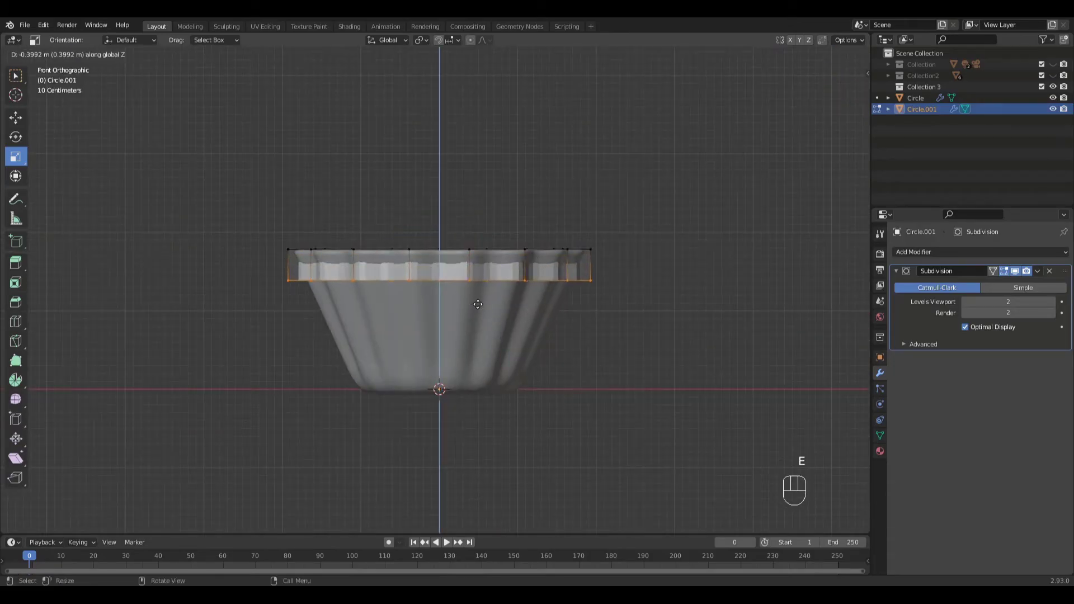
click(493, 297)
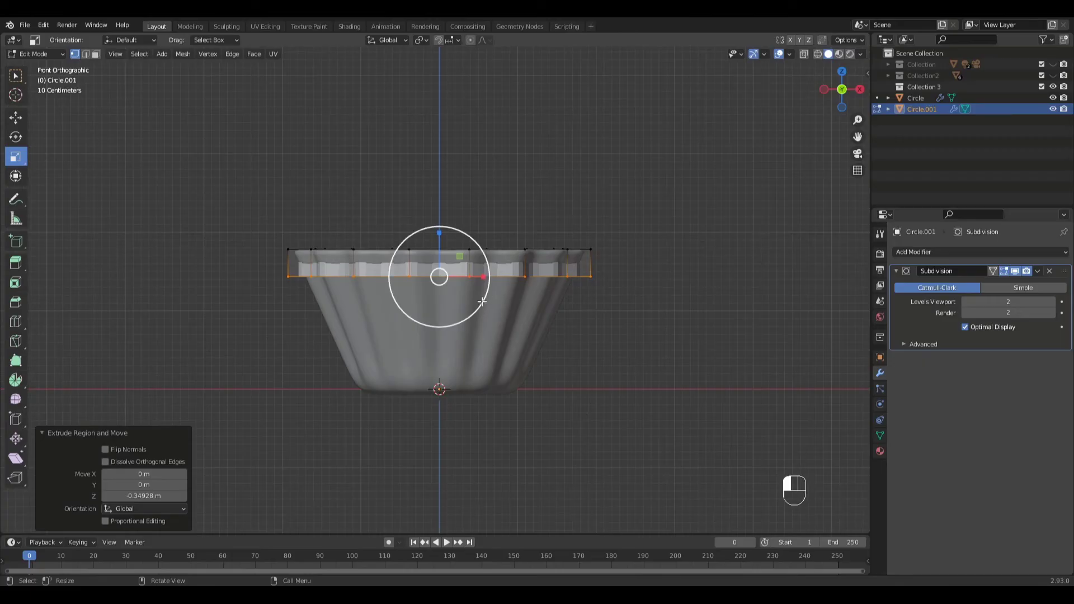
- Shrink the lower ring to 0.914, fine-tune its width, and select the top rim loop
mouse_move(483, 302)
mouse_down()
mouse_move(473, 299)
mouse_move(488, 298)
mouse_up()
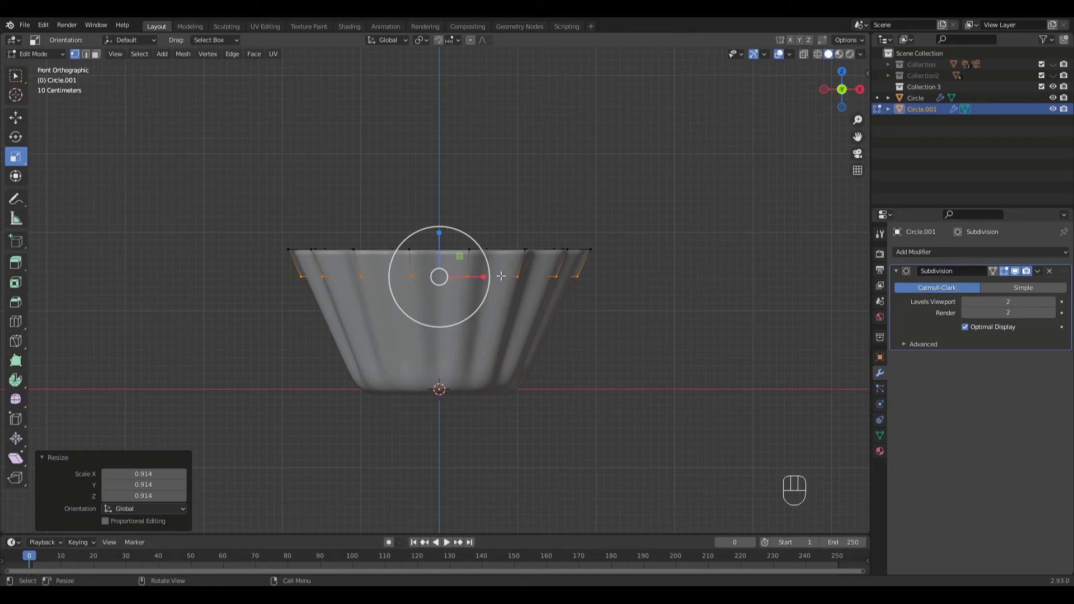
mouse_move(488, 299)
middle_down()
mouse_move(501, 313)
mouse_move(499, 277)
mouse_move(485, 290)
middle_up()
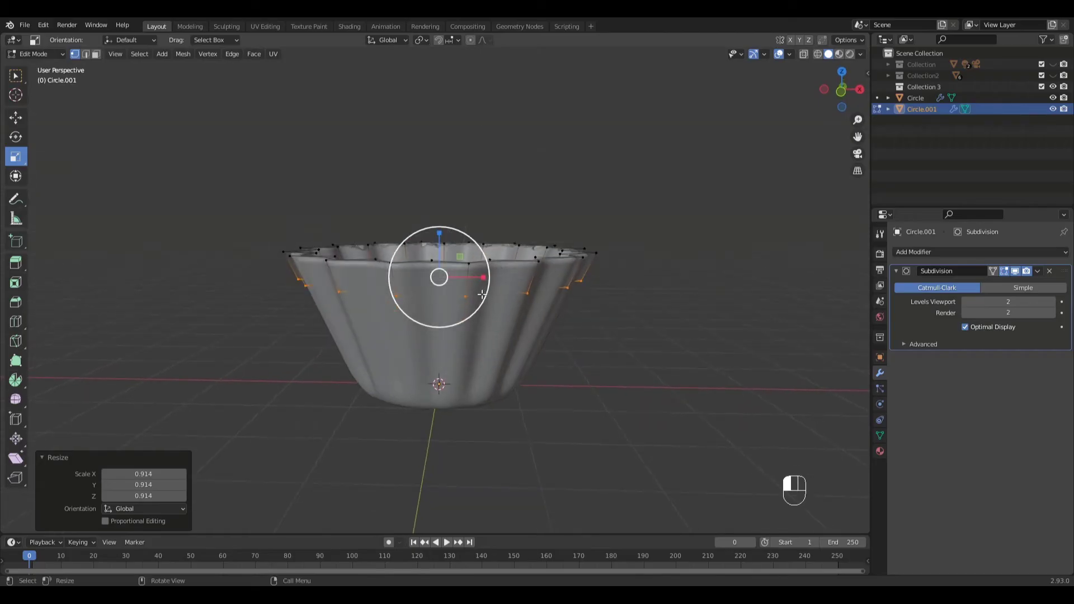
drag(480, 294, 475, 291)
middle_drag(475, 291, 517, 275)
alt+click(517, 274)
- Extrude Circle.001's top ring straight up 0.42769 m in front view
key(KP_1)
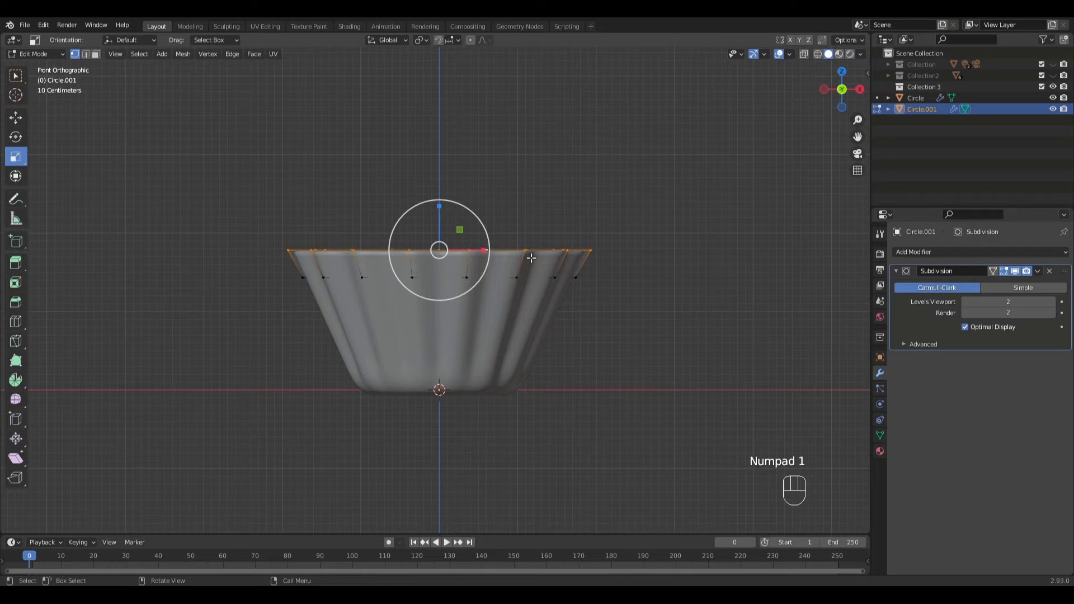
key(e)
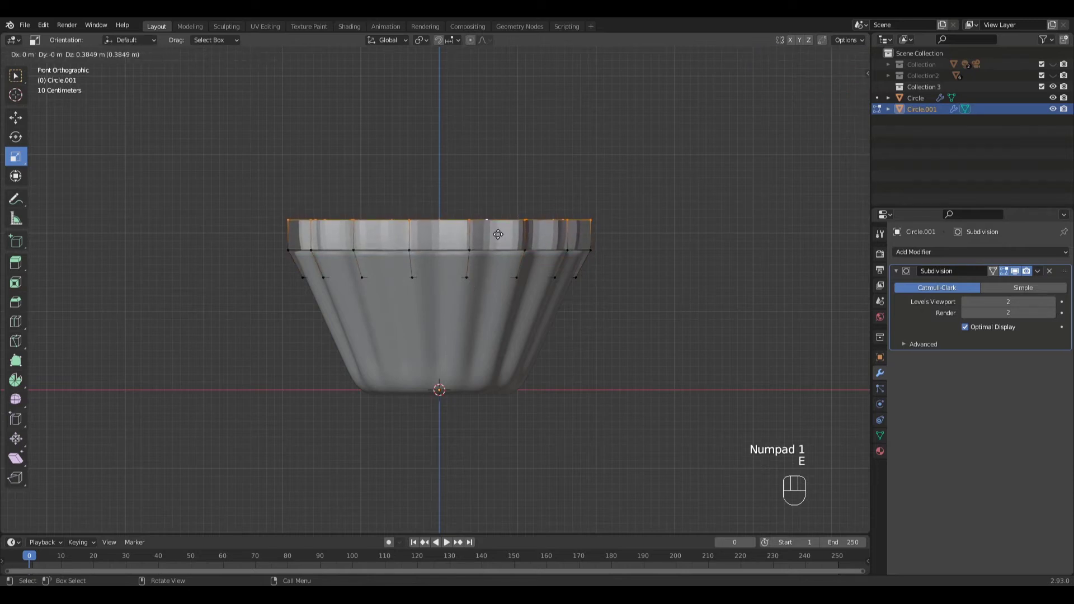
click(498, 231)
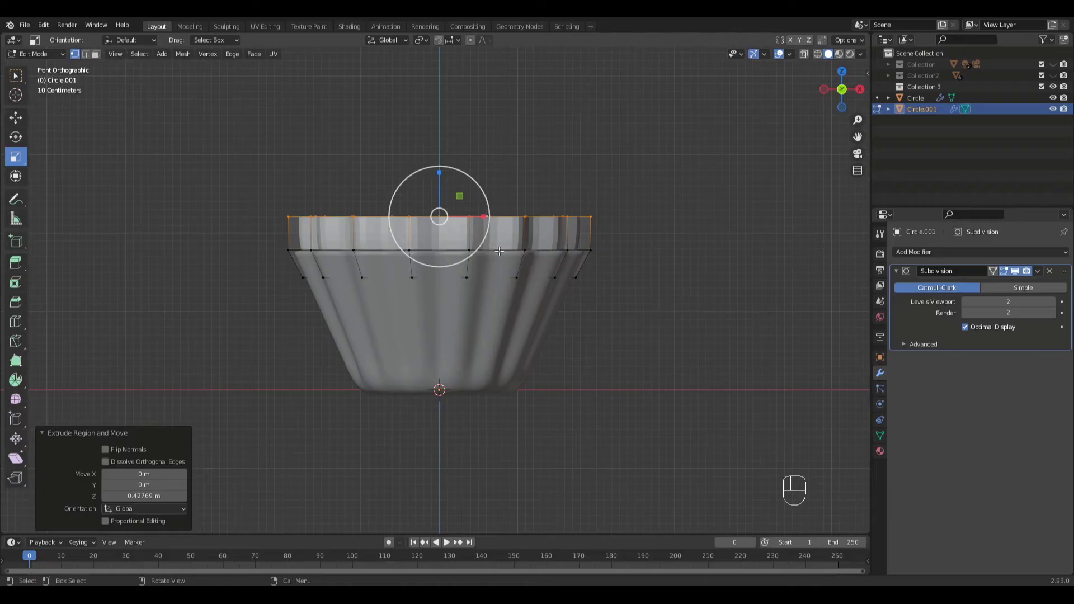
- Make the top rim a perfect circle with LoopTools Circle
right_click(510, 224)
mouse_move(512, 224)
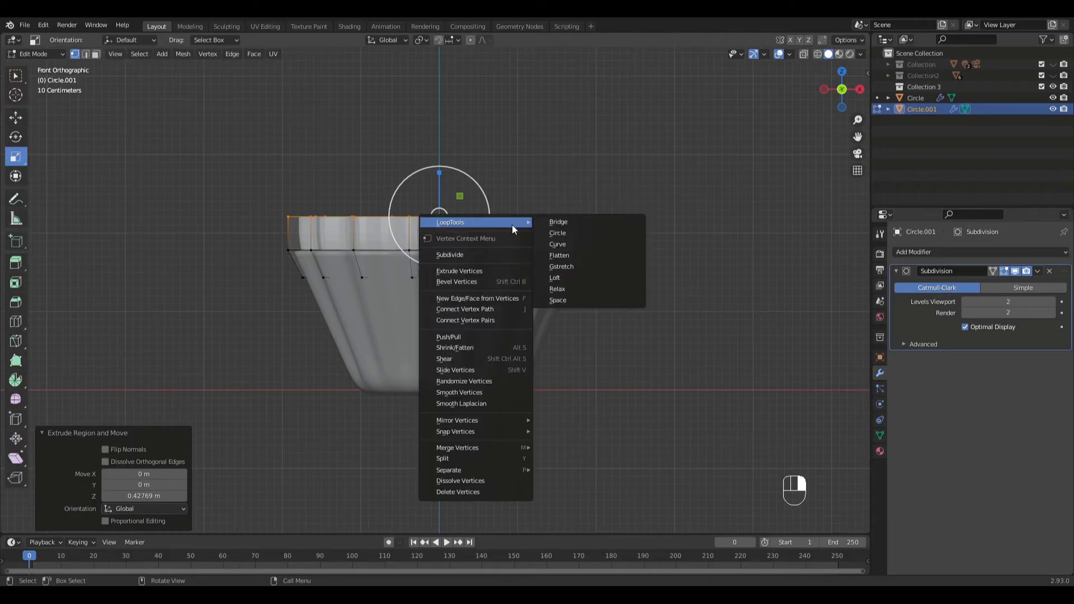
click(554, 234)
- Scale the middle edge loop outward by 1.061 so the band flares slightly
alt+click(528, 252)
key(s)
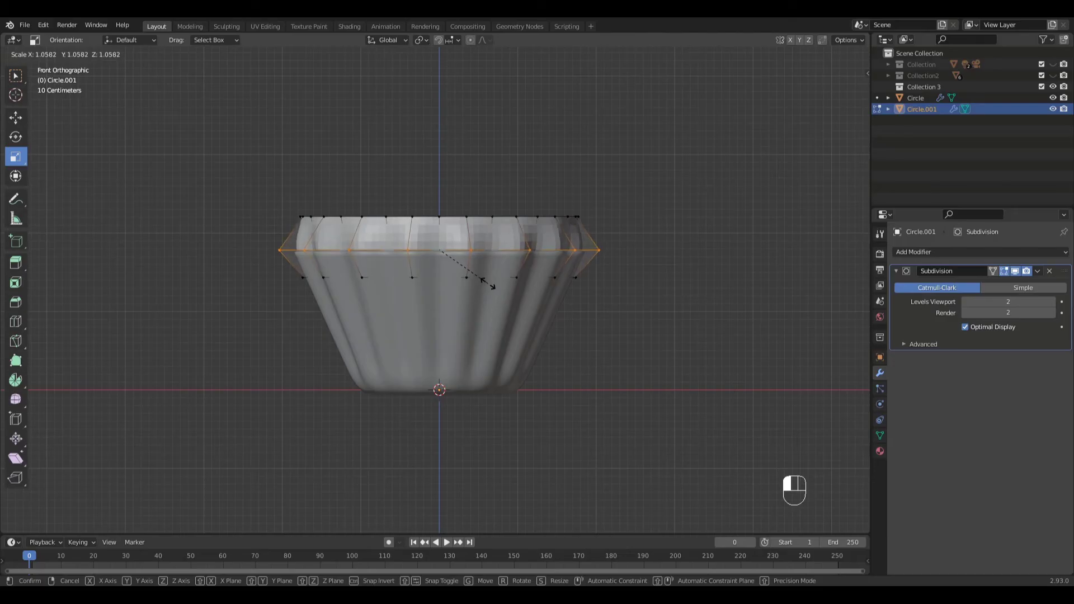
key(shift)
click(494, 287)
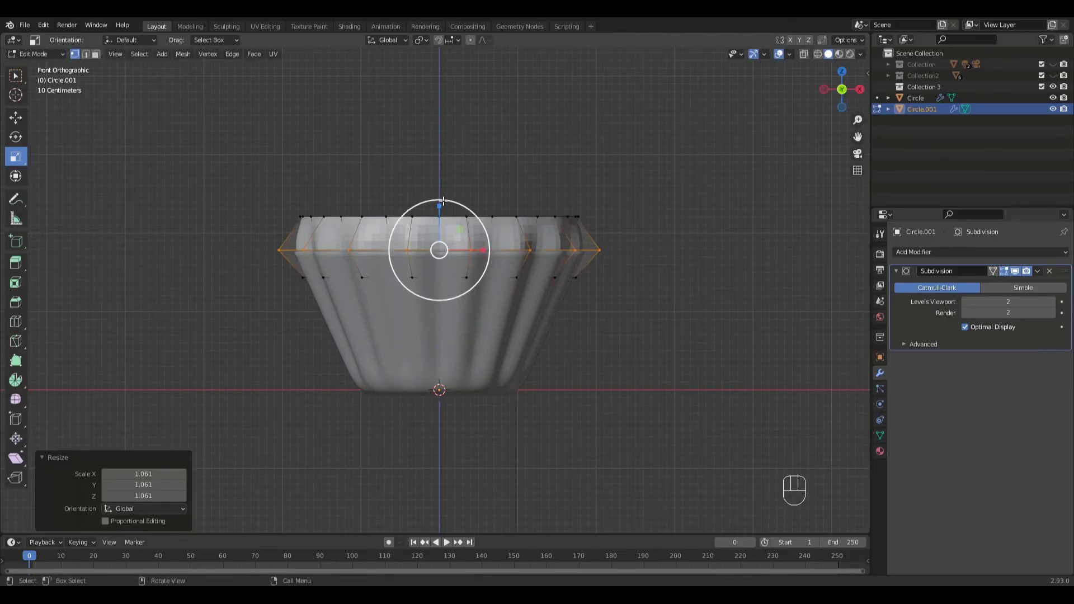
middle_drag(440, 246, 459, 223)
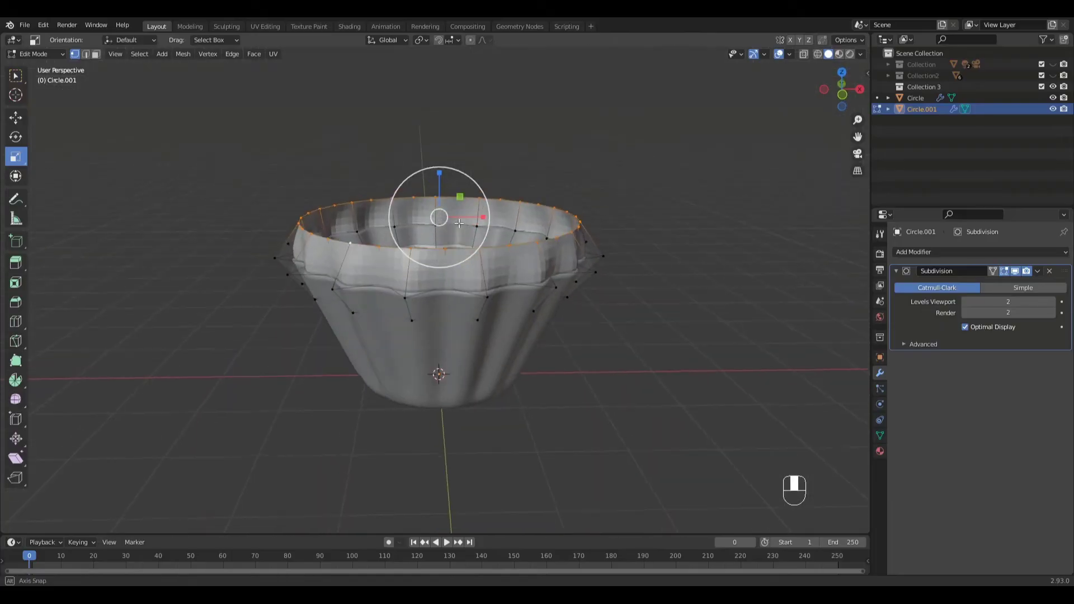
- Apply smooth shading to Circle.001
key(Tab)
right_click(525, 258)
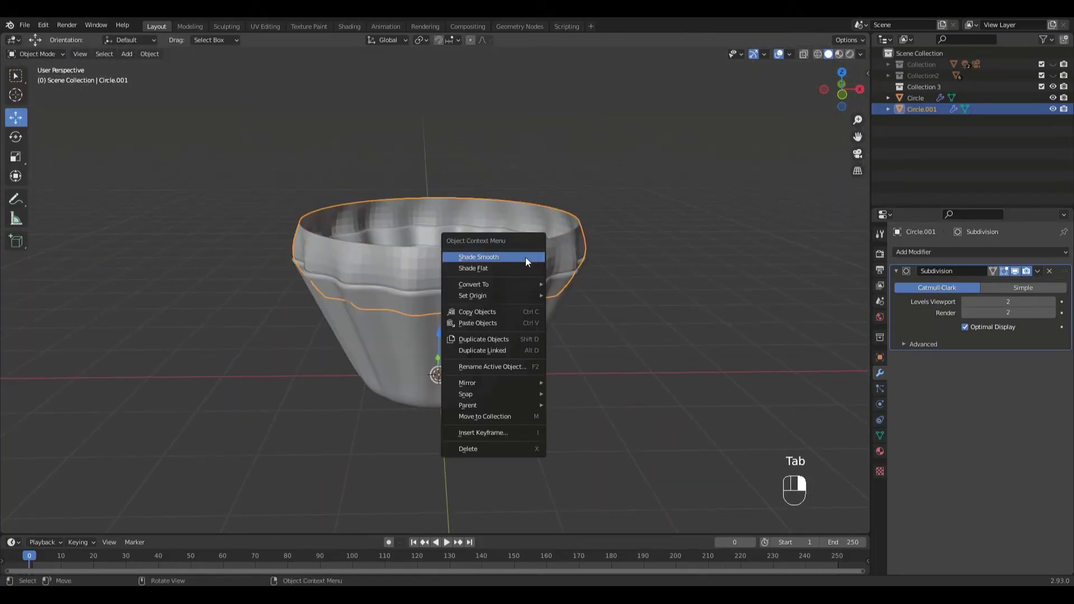
click(525, 257)
key(Tab)
middle_drag(518, 243, 508, 223)
- Extrude the top ring up along Z and shrink it inward
key(e)
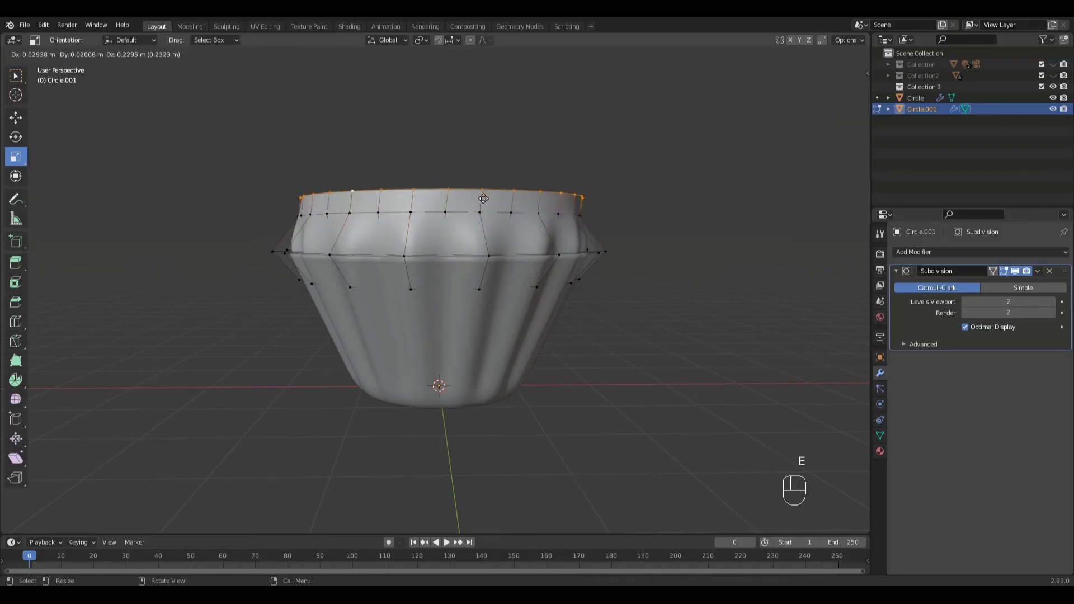
key(z)
click(479, 189)
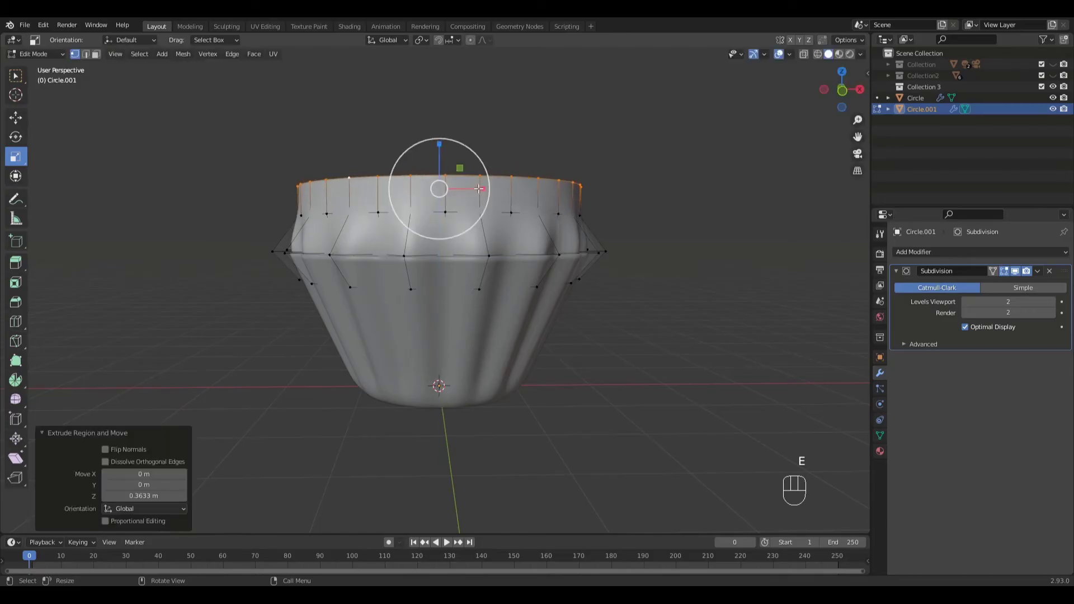
key(KP_1)
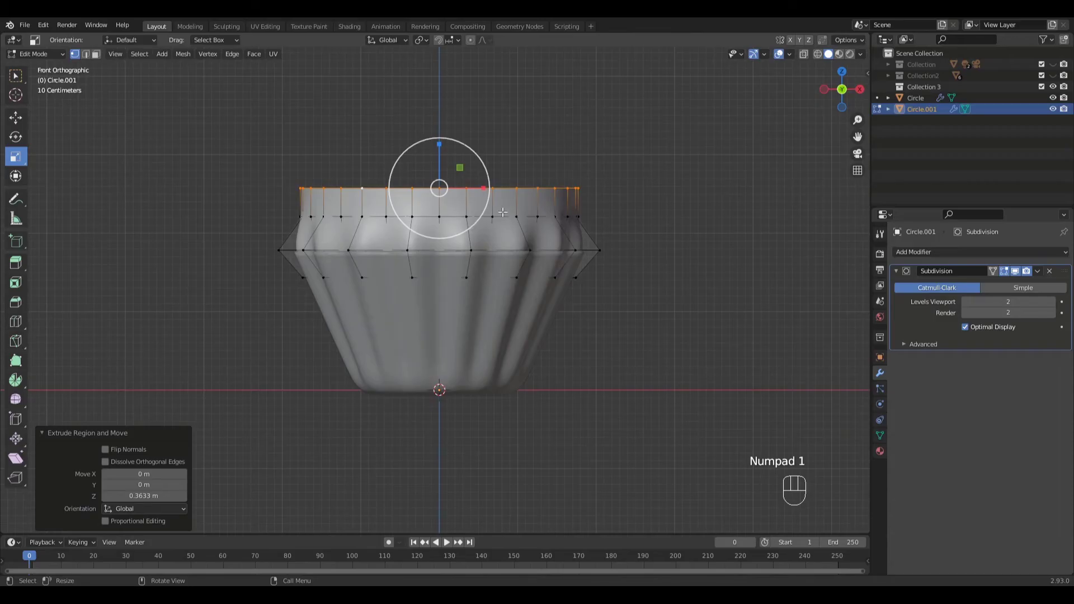
drag(485, 211, 467, 205)
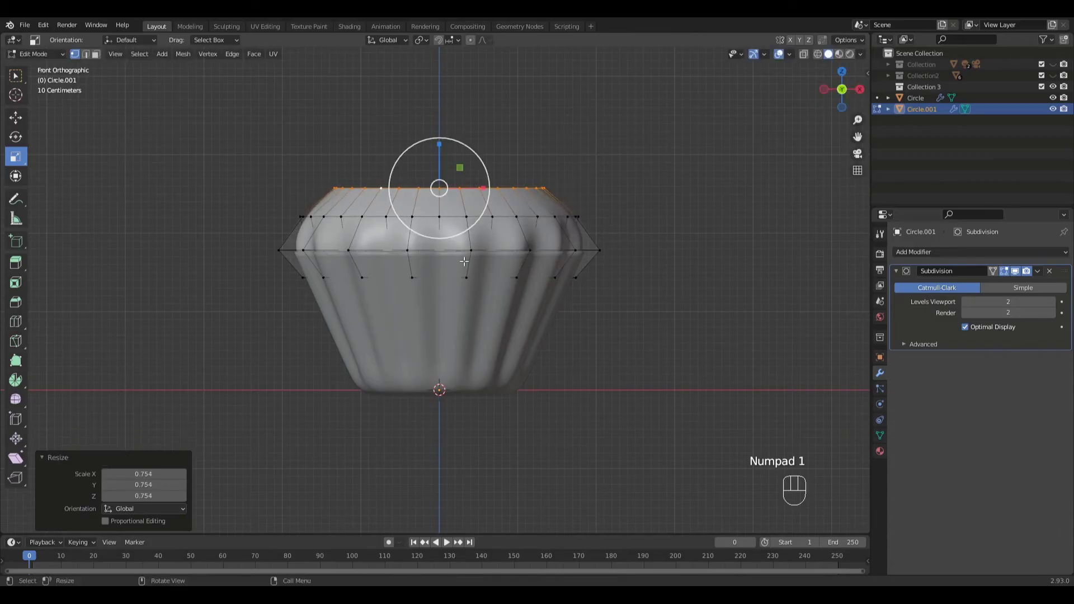
- Adjust the middle ring, widen the upper ring by 1.027, and lower the top ring about 0.036 m
alt+click(454, 250)
drag(483, 273, 499, 280)
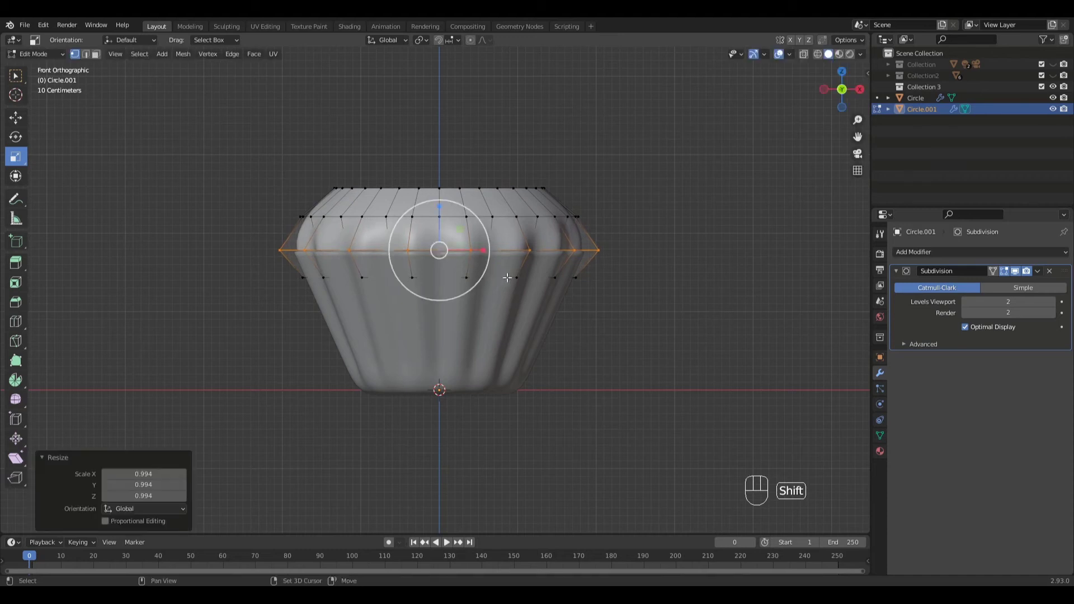
alt+click(497, 222)
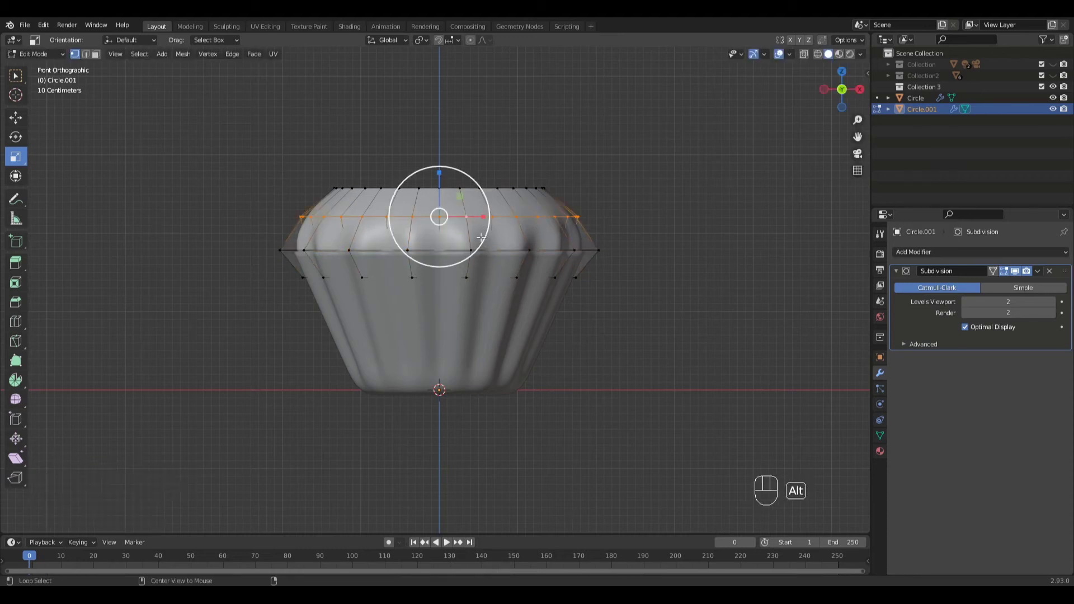
drag(482, 241, 487, 243)
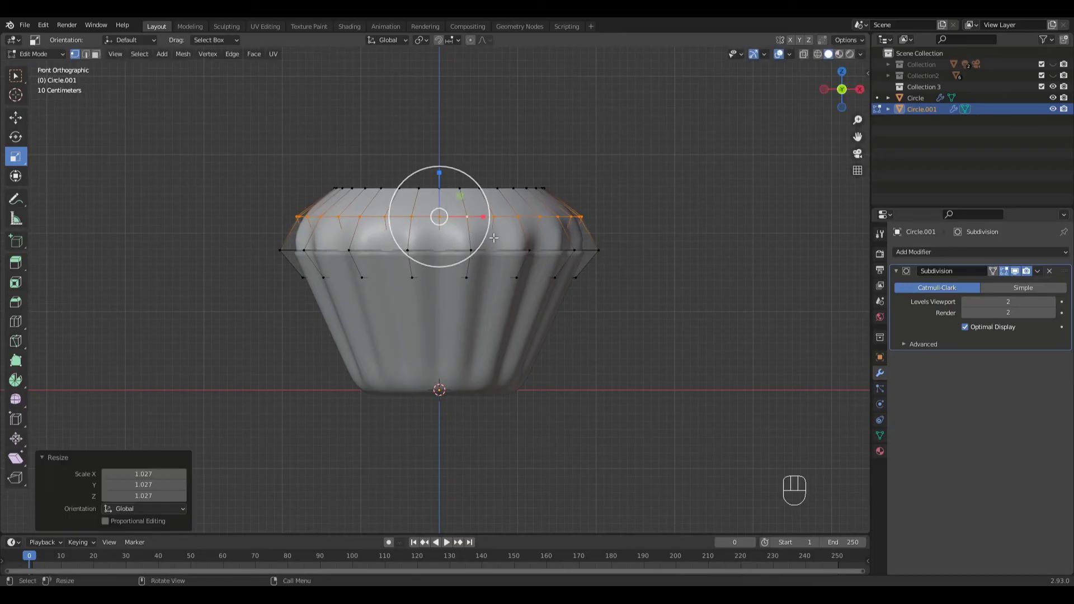
alt+click(464, 188)
drag(443, 145, 442, 148)
key(ctrl+z)
key(g)
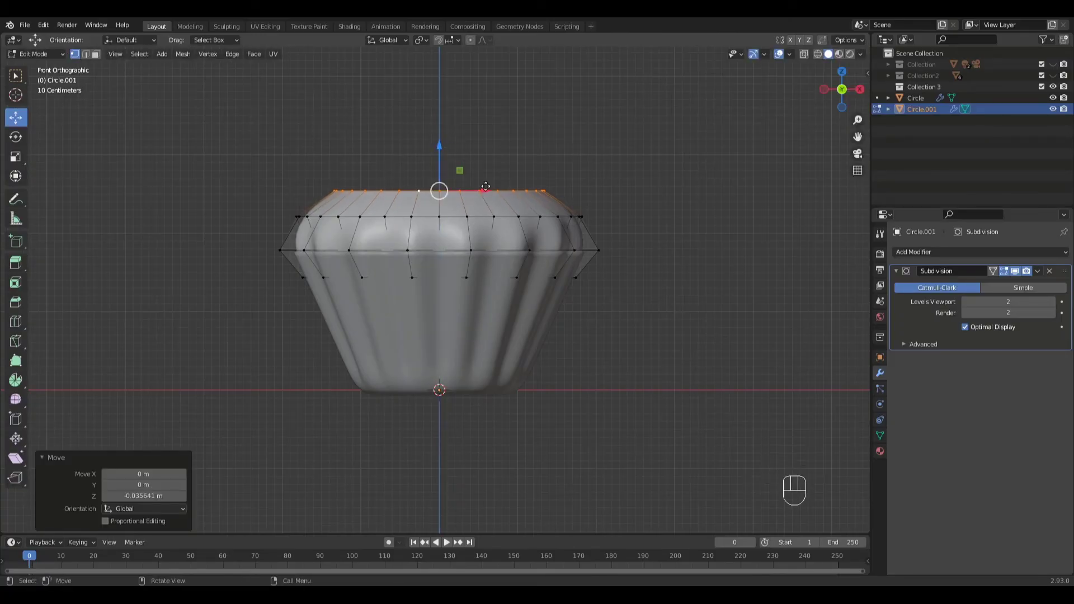
- Extrude the top ring up, shrink it, and lower it slightly
key(e)
click(488, 170)
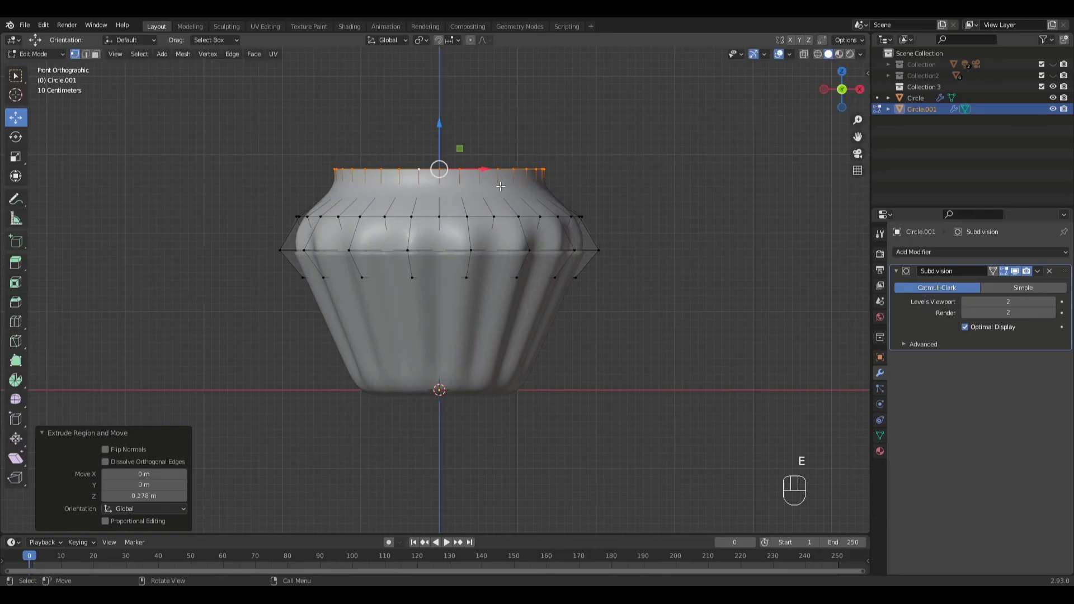
key(s)
click(441, 169)
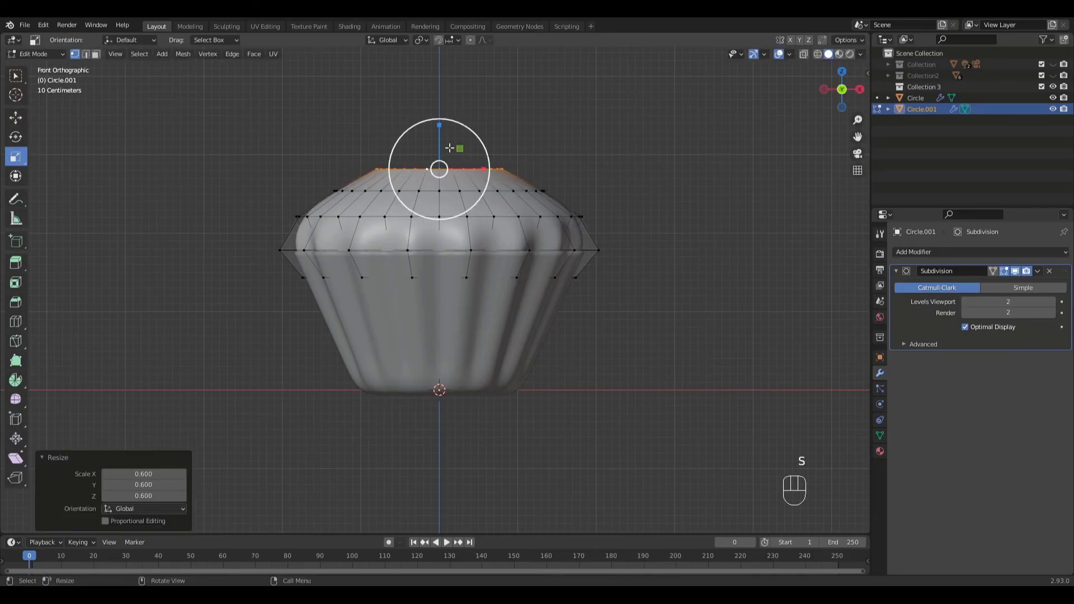
key(g)
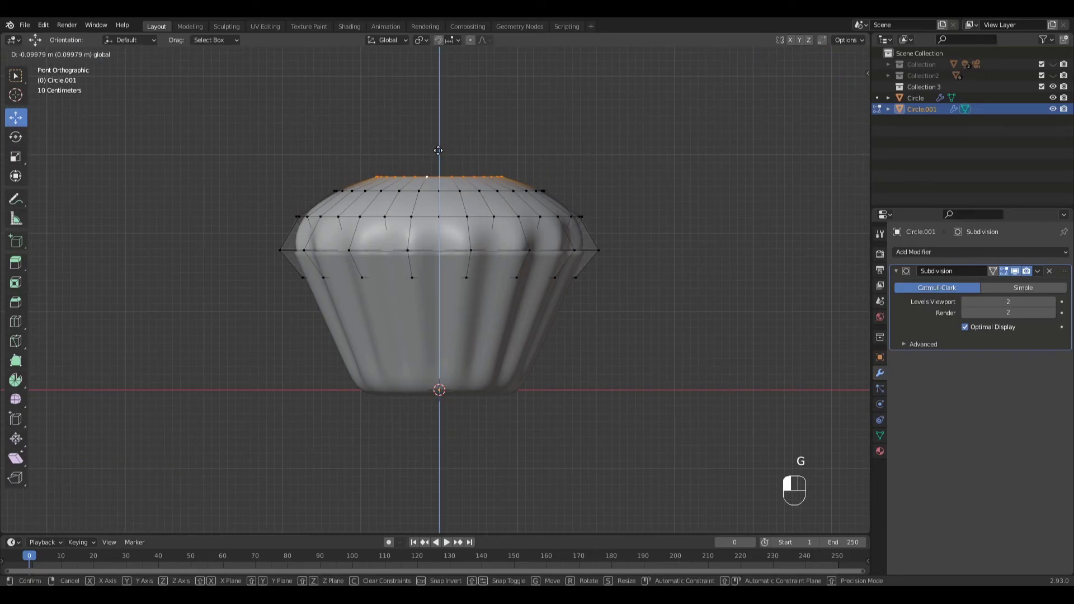
click(438, 150)
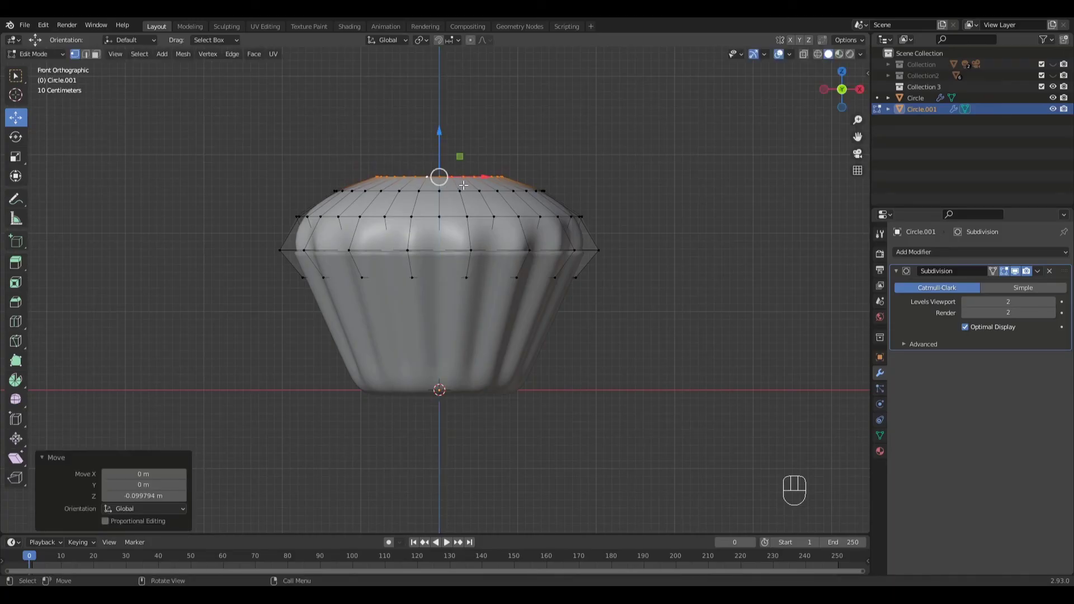
- Extrude the top ring again, shrink it to about half, and reposition it
key(e)
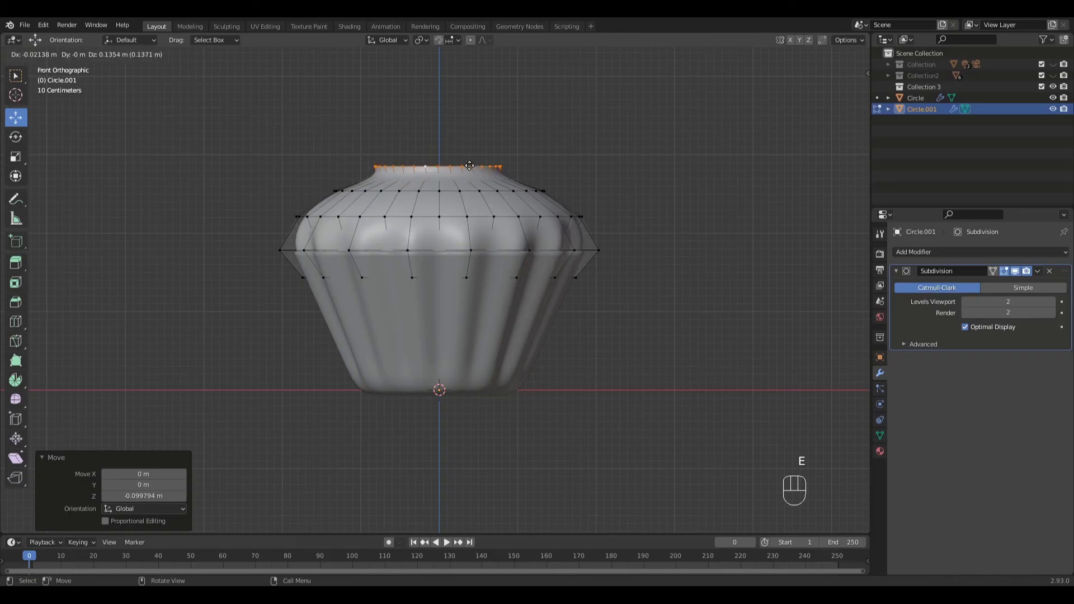
click(470, 163)
key(s)
drag(465, 177, 451, 169)
key(g)
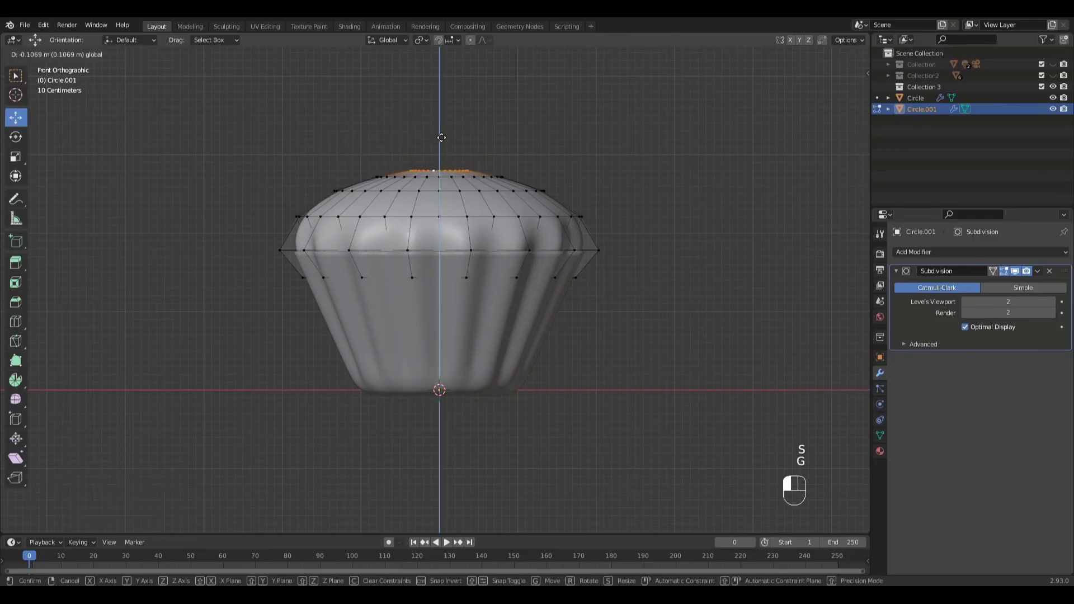
click(441, 138)
middle_drag(441, 138, 490, 181)
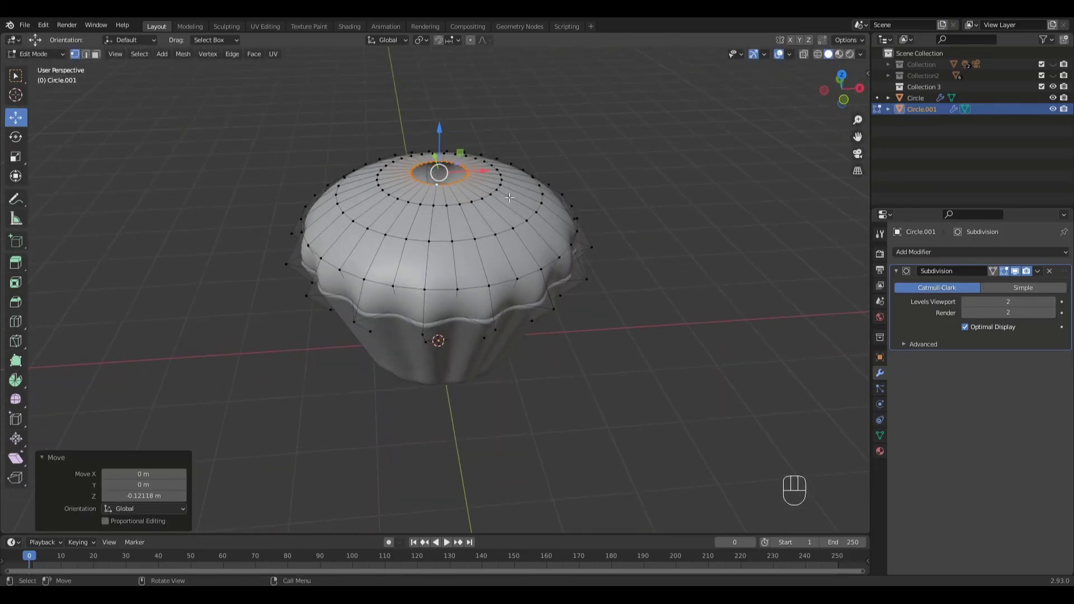
- Fill the top opening, inset the cap 0.2852 m, and raise the center face along Z
key(f)
key(i)
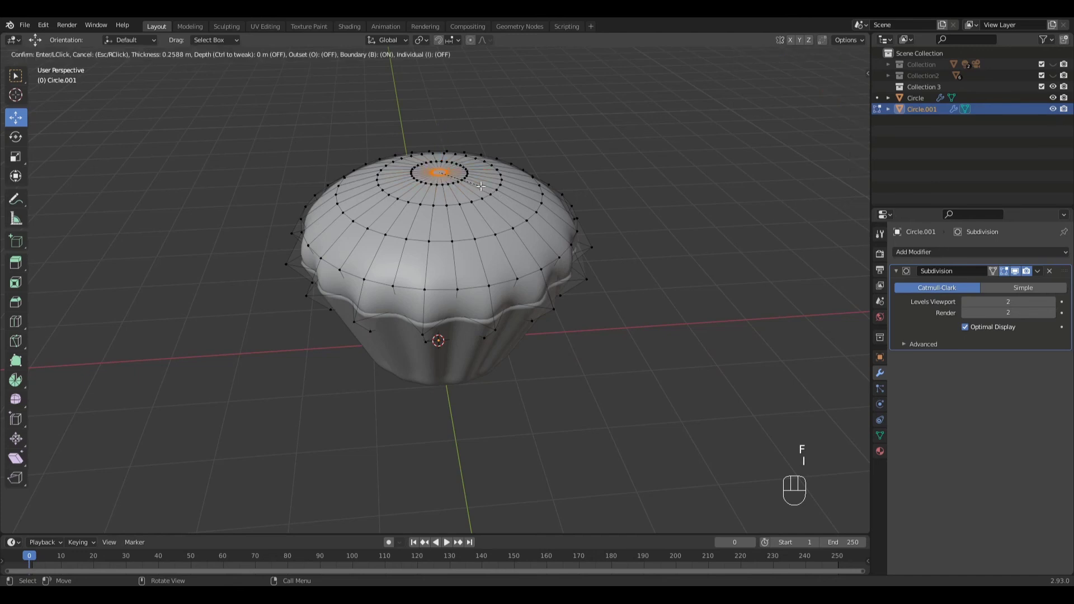
click(479, 188)
middle_drag(478, 188, 442, 126)
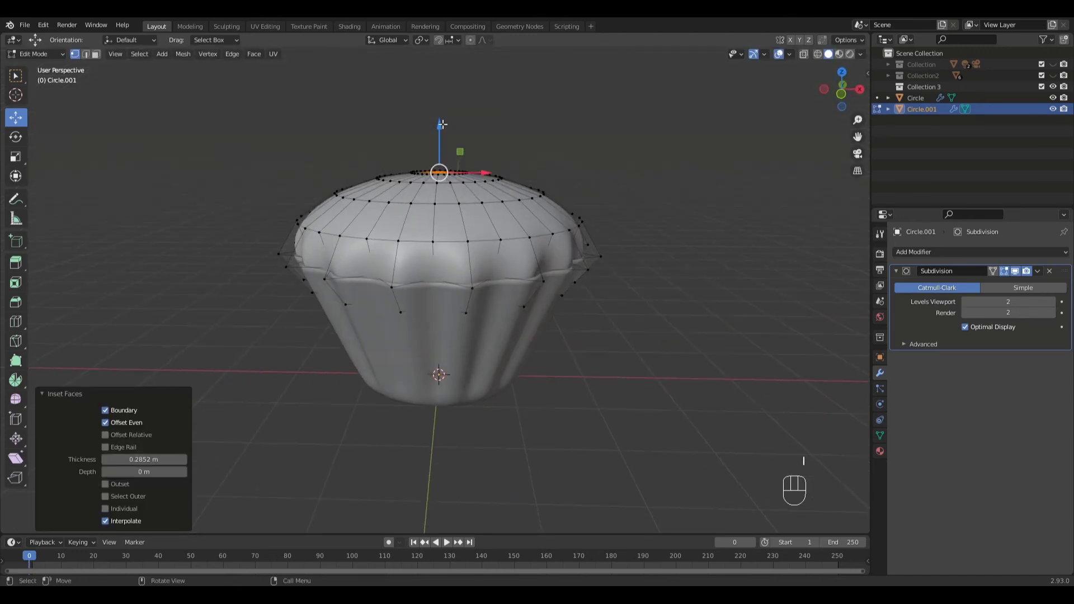
key(g)
key(z)
click(441, 118)
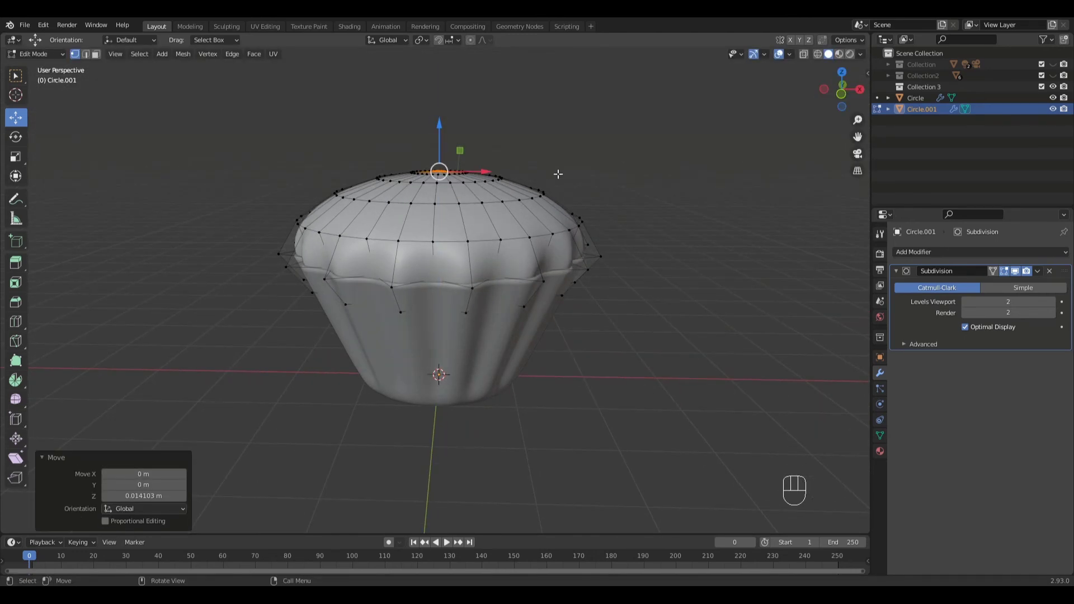
- Return to Object Mode and deselect the cupcake to view the finished smooth model from a higher angle
key(Tab)
middle_drag(668, 244, 566, 294)
click(644, 229)
scroll(550, 282, down, 3)
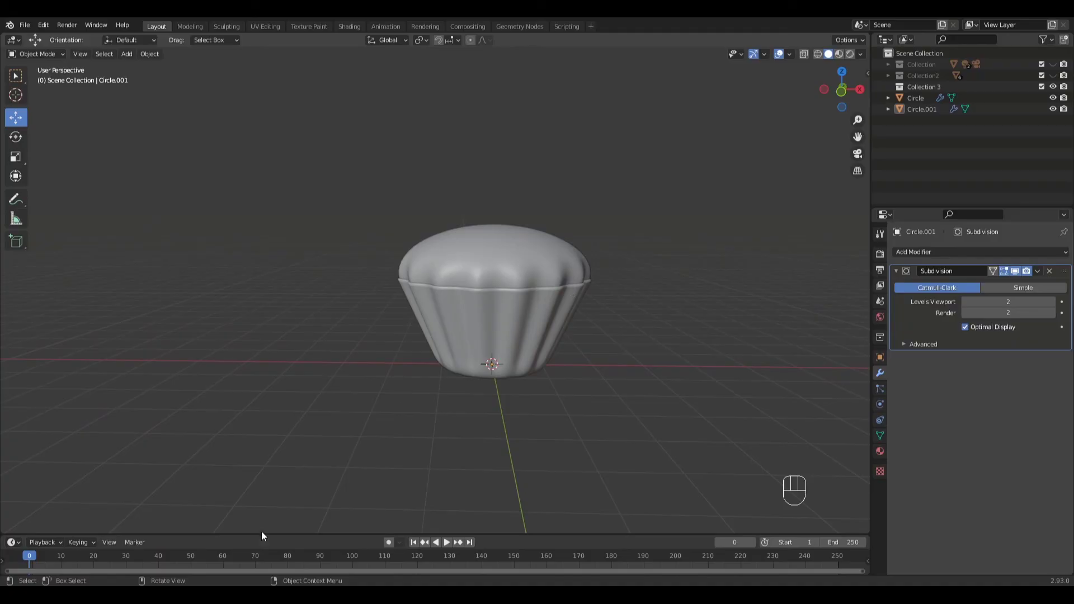